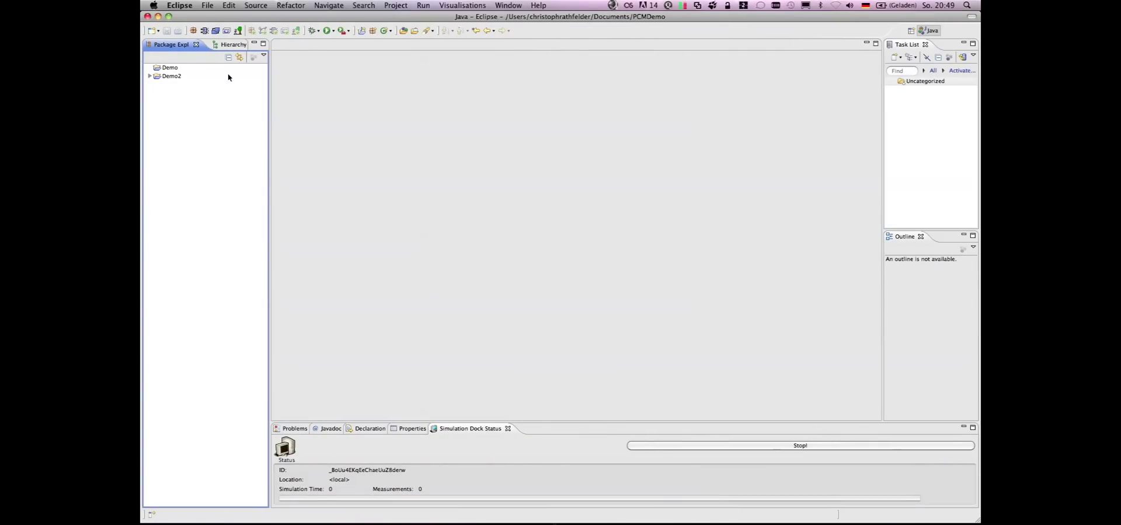
Step: Create a new repository model and diagram, default.repository, in the Demo project
{"action": "left_click", "coordinate": [193, 33]}
{"action": "left_click", "coordinate": [462, 164]}
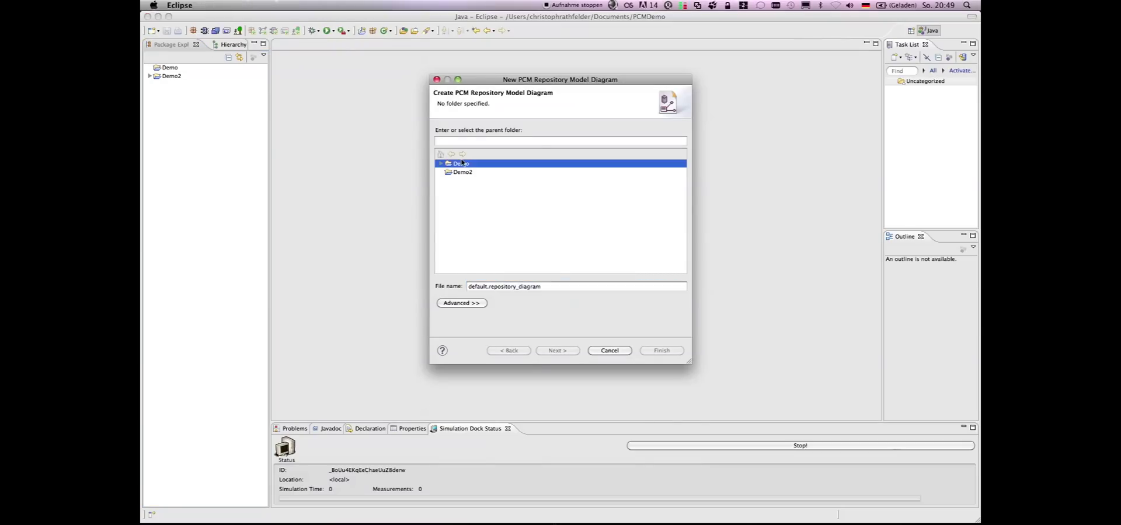
{"action": "left_click", "coordinate": [557, 350]}
{"action": "left_click", "coordinate": [464, 165]}
{"action": "left_click", "coordinate": [661, 351]}
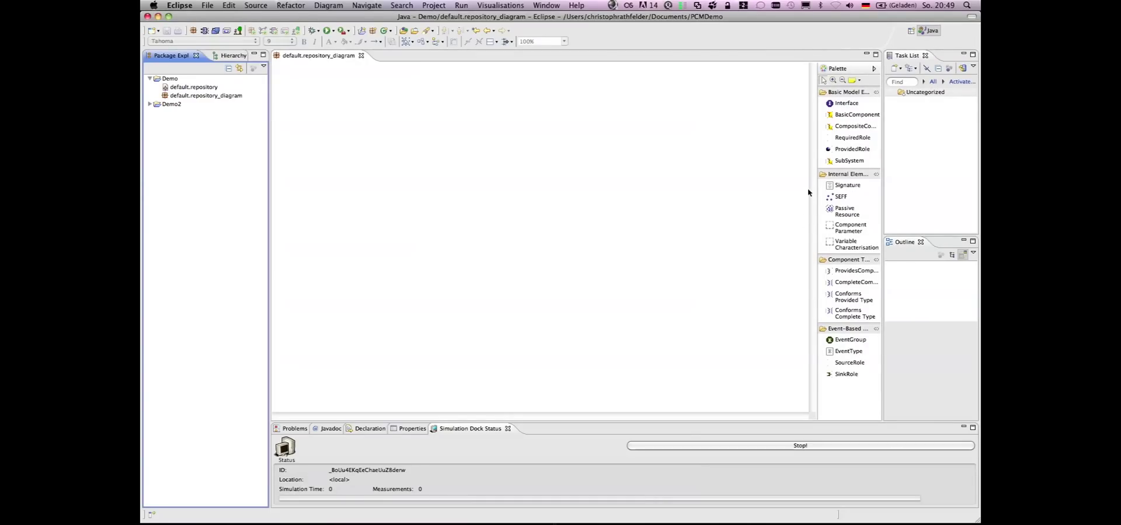
Step: Add two basic components named Cam and LPR side by side on the canvas
{"action": "left_click", "coordinate": [857, 114]}
{"action": "left_click", "coordinate": [392, 228]}
{"action": "type", "text": "Cam"}
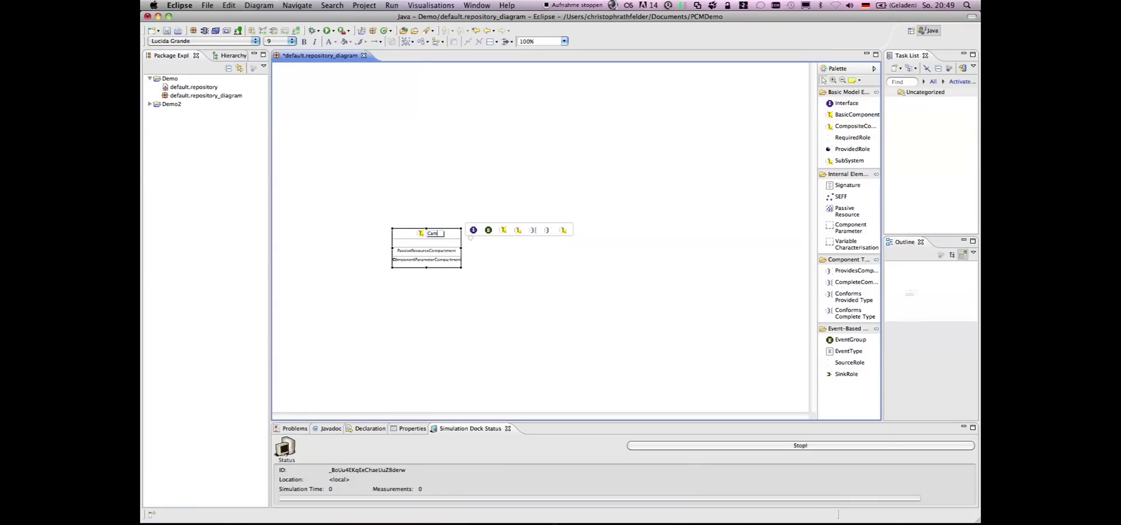
{"action": "left_click", "coordinate": [432, 202]}
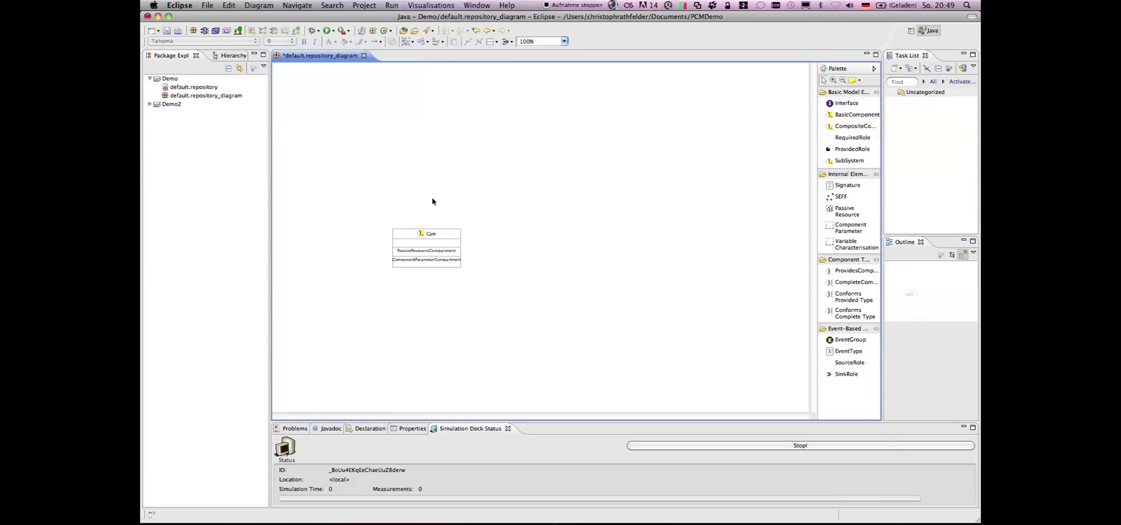
{"action": "left_click", "coordinate": [850, 115]}
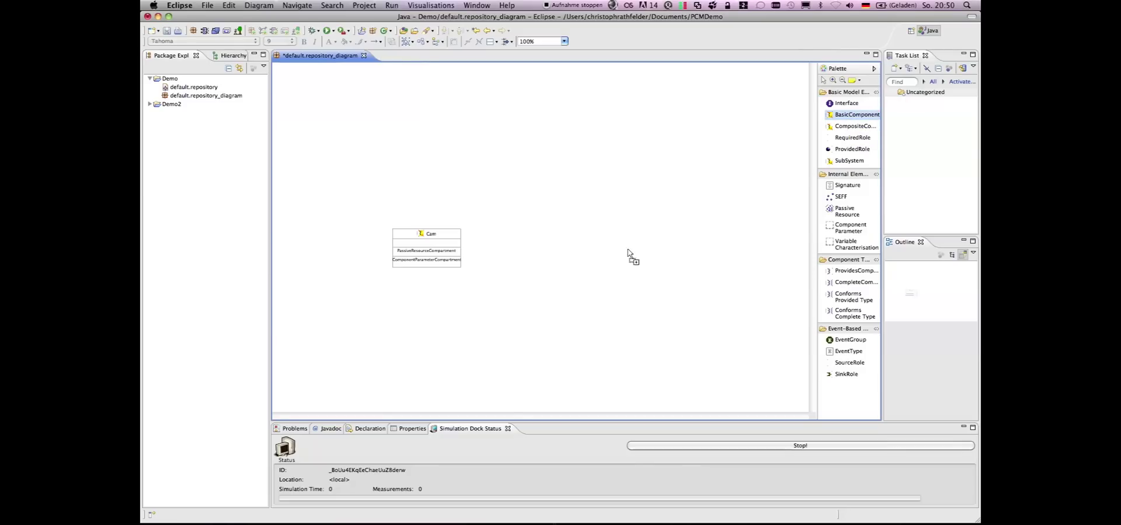
{"action": "left_click", "coordinate": [595, 237]}
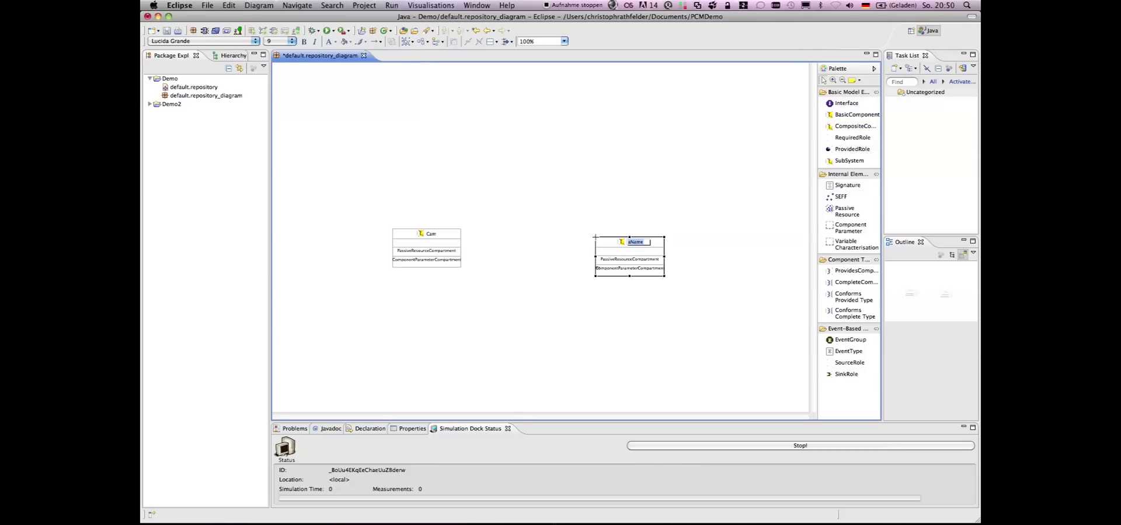
{"action": "type", "text": "LPR"}
{"action": "left_click", "coordinate": [693, 237]}
{"action": "left_click_drag", "start_coordinate": [643, 247], "coordinate": [663, 227]}
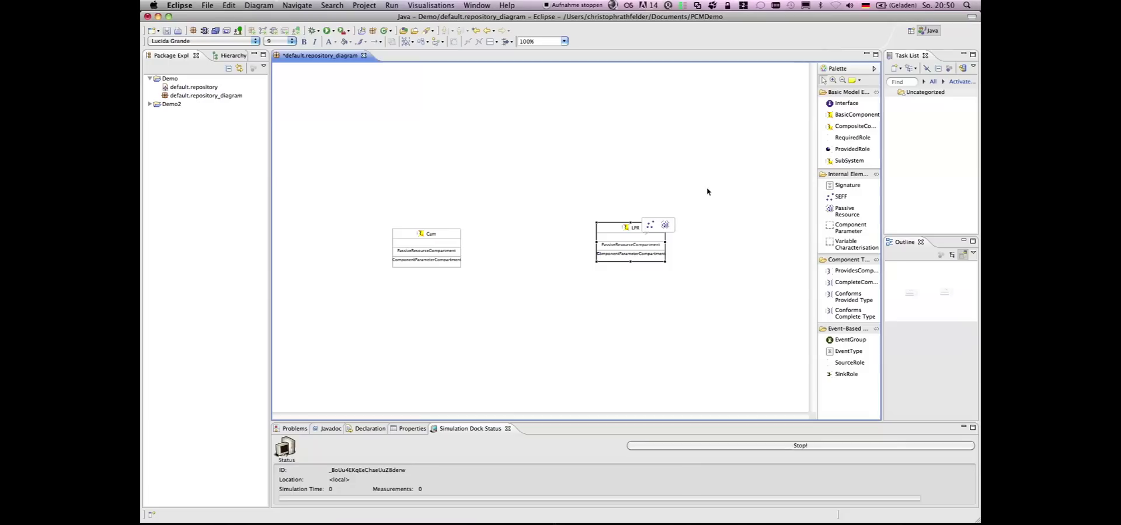
Step: Place an event group named Images above the components
{"action": "left_click", "coordinate": [852, 340]}
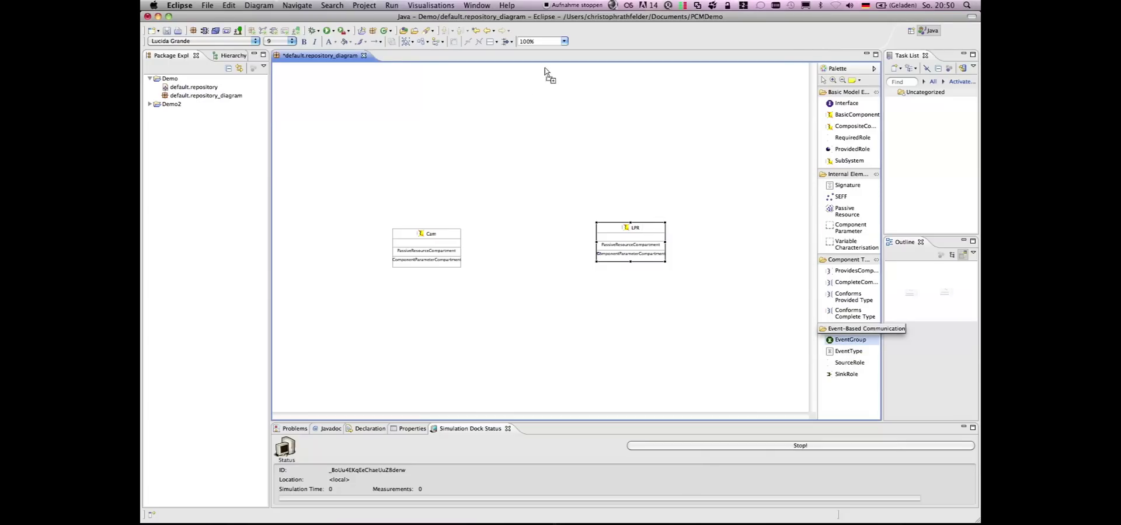
{"action": "left_click", "coordinate": [490, 112]}
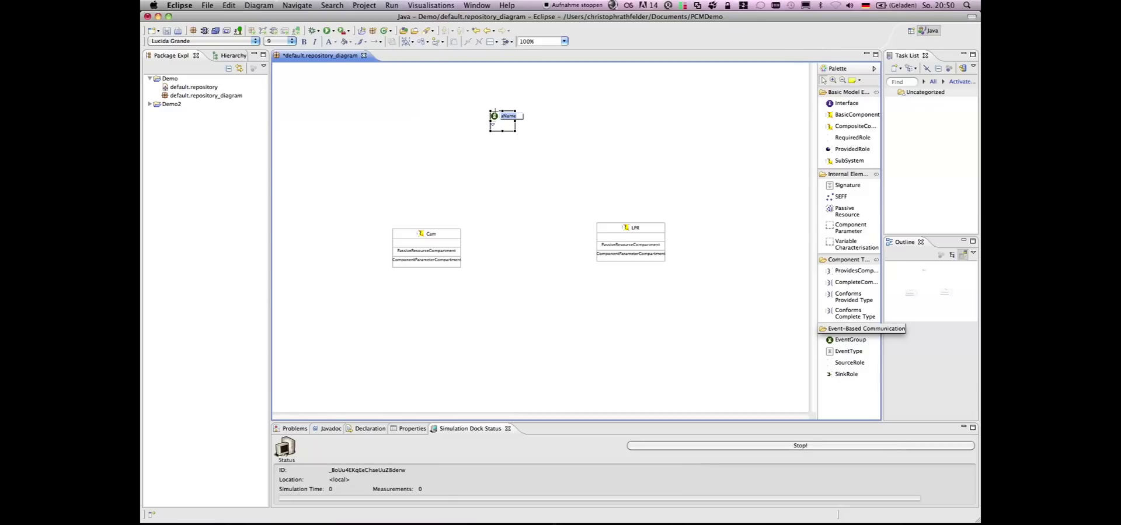
{"action": "type", "text": "Images"}
{"action": "key", "text": "Return"}
Step: Add an event type named image inside the Images event group
{"action": "mouse_move", "coordinate": [501, 116]}
{"action": "left_click", "coordinate": [516, 99]}
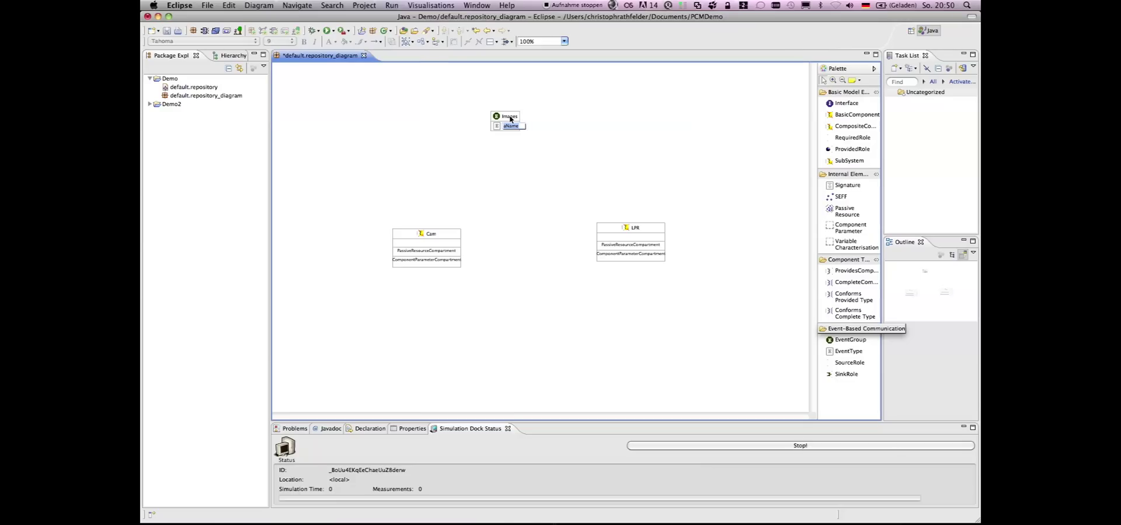
{"action": "type", "text": "image"}
{"action": "key", "text": "Return"}
{"action": "left_click", "coordinate": [846, 374]}
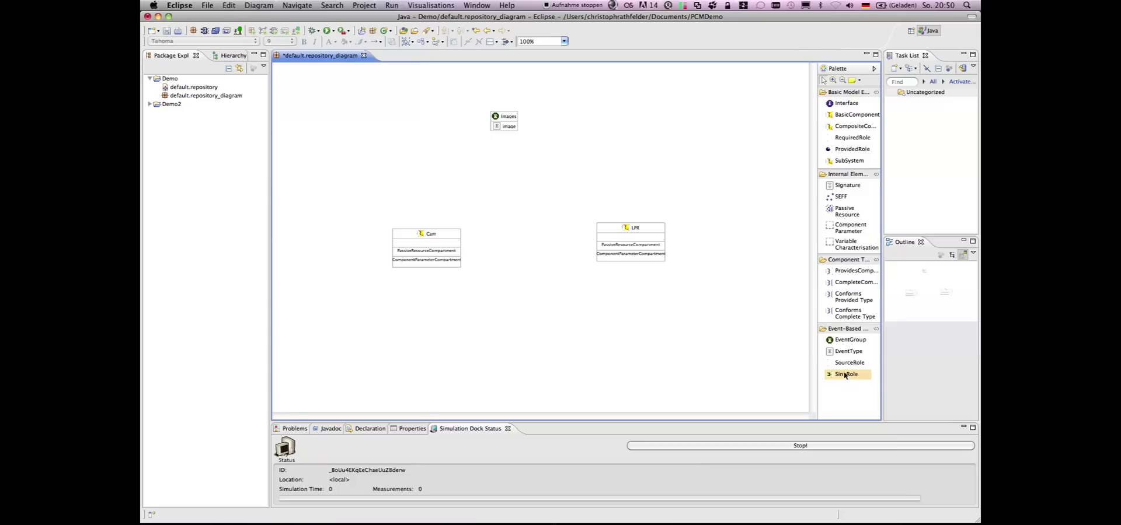
Step: Draw a source role from Cam to the Images event group
{"action": "left_click", "coordinate": [845, 364]}
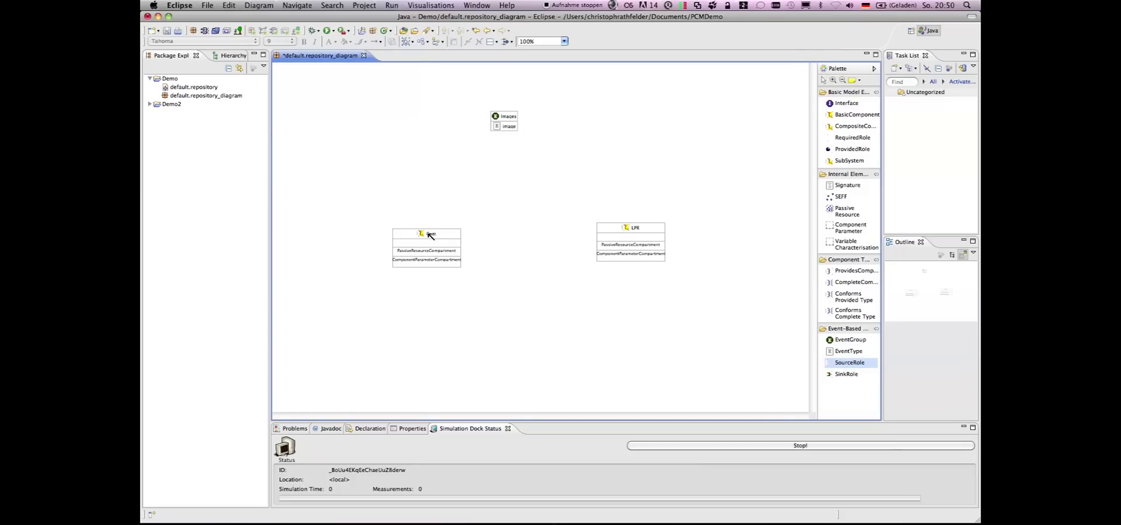
{"action": "left_click", "coordinate": [430, 235]}
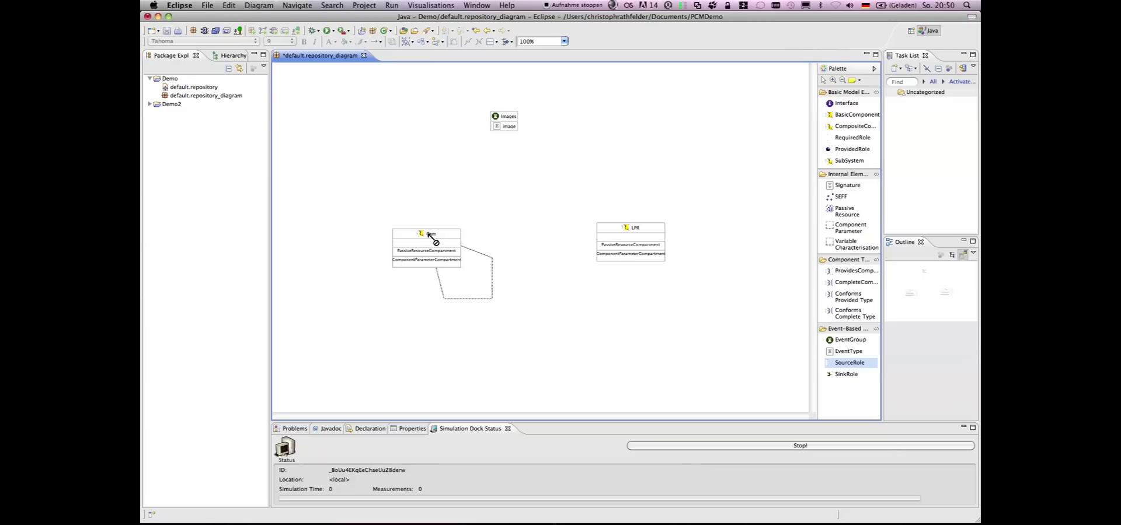
{"action": "left_click", "coordinate": [509, 118]}
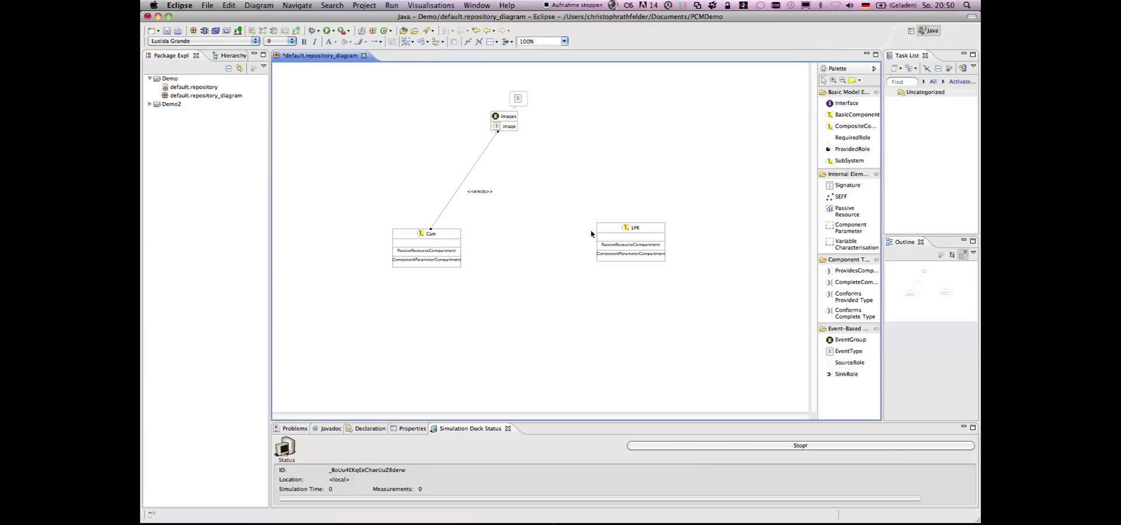
Step: Draw a sink role from LPR to Images, creating LPR's image SEFF
{"action": "left_click", "coordinate": [847, 374]}
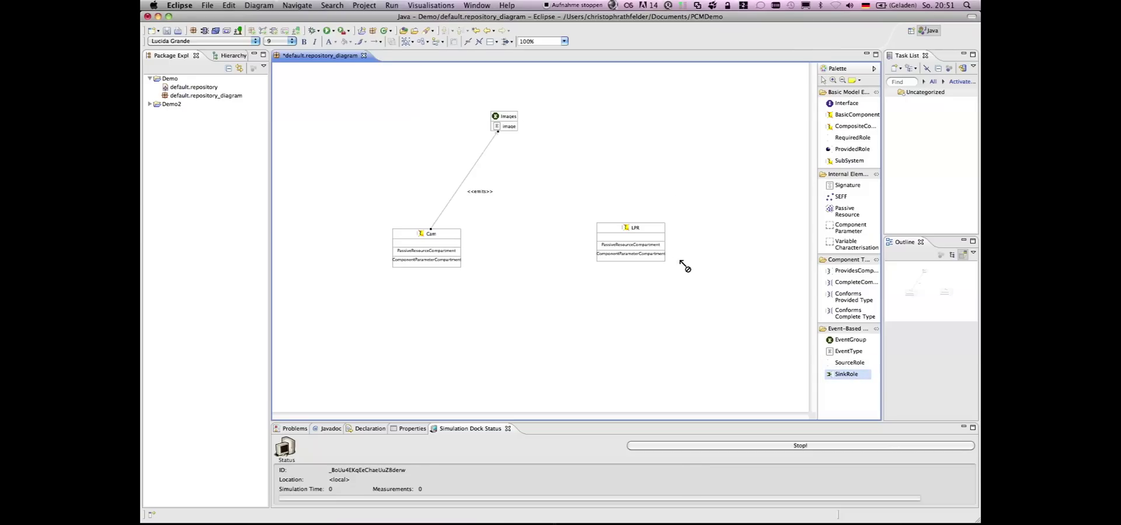
{"action": "left_click", "coordinate": [635, 229]}
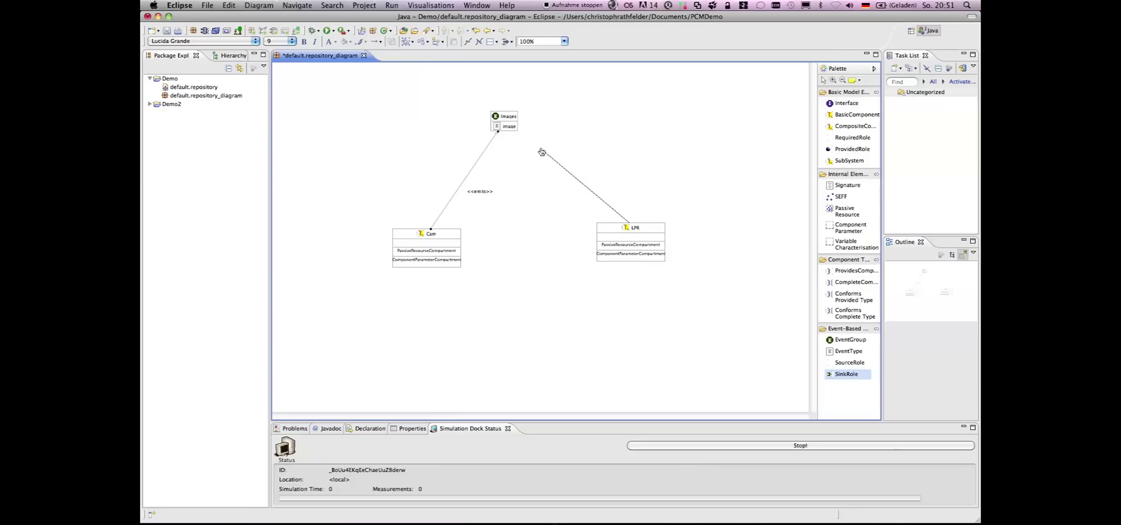
{"action": "left_click", "coordinate": [505, 124]}
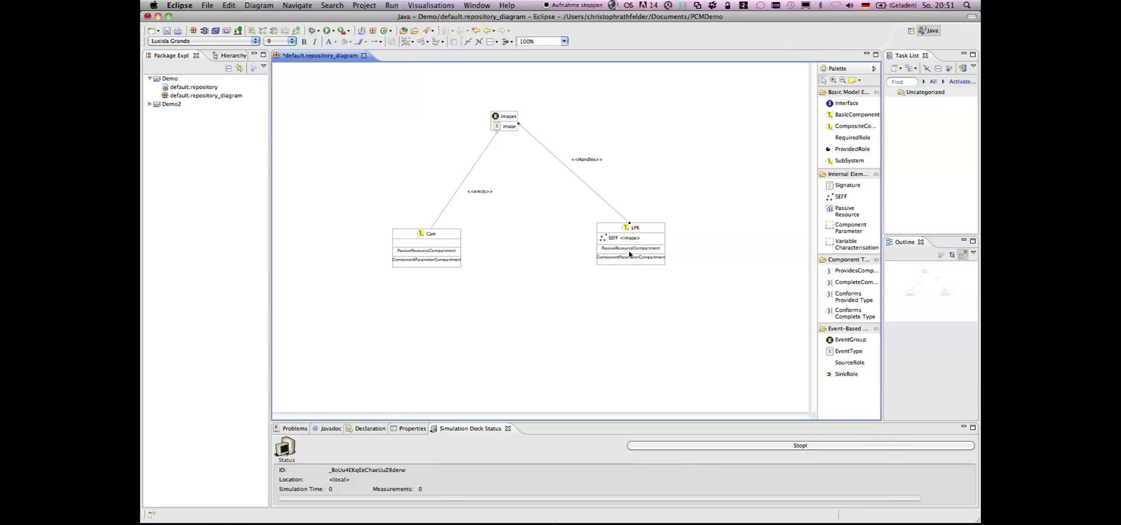
{"action": "mouse_move", "coordinate": [621, 241]}
Step: Open Demo2's basescenario.system_diagram and select its two camera assemblies
{"action": "left_click", "coordinate": [150, 104]}
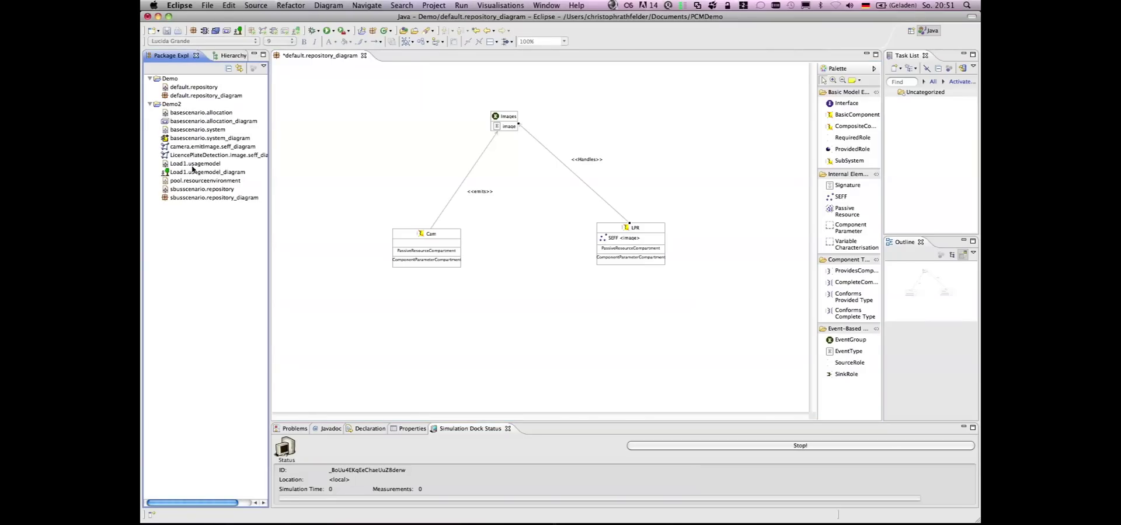
{"action": "left_click", "coordinate": [198, 139]}
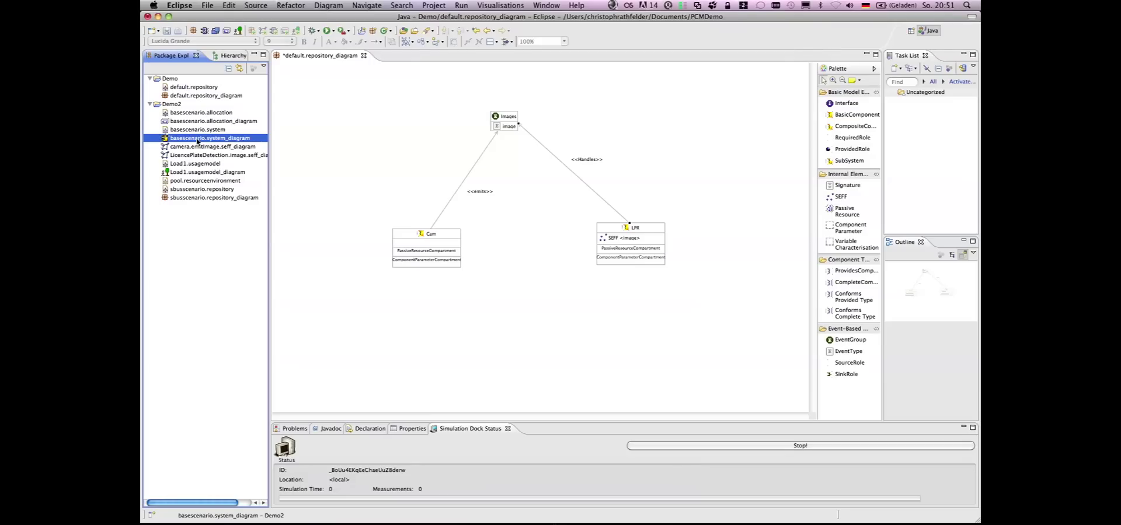
{"action": "double_click", "coordinate": [198, 139]}
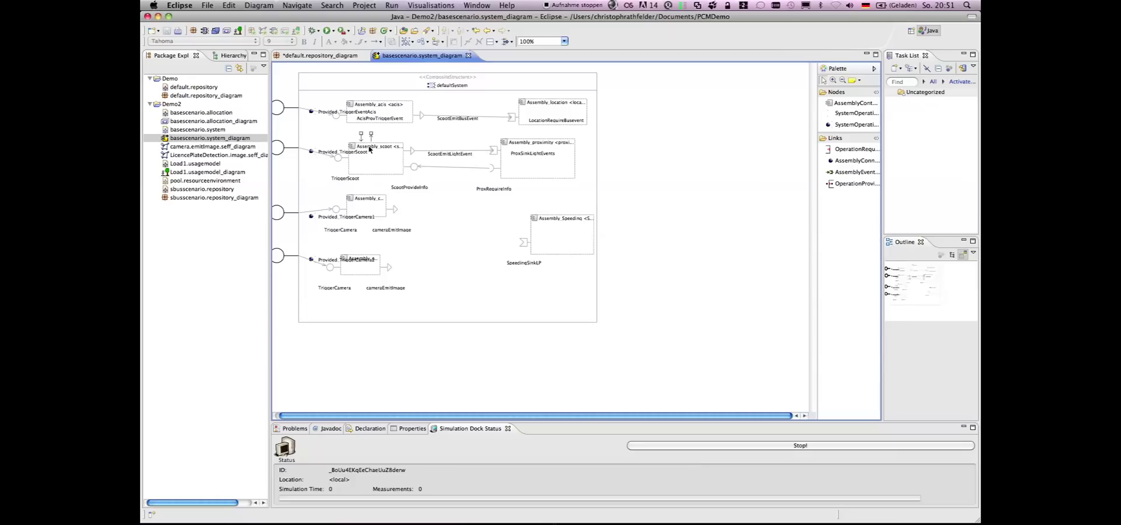
{"action": "left_click", "coordinate": [348, 200]}
{"action": "left_click", "coordinate": [360, 265]}
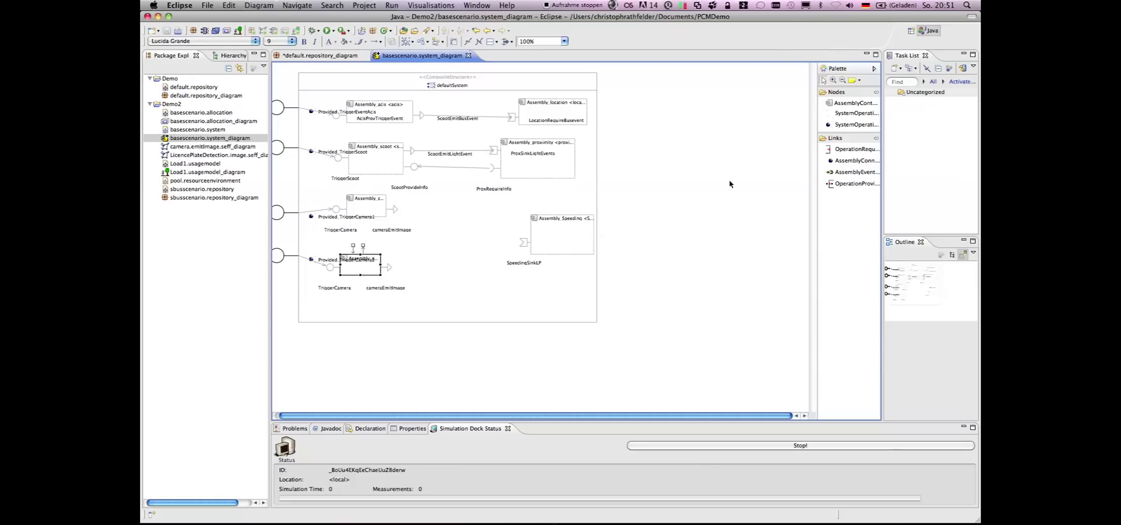
{"action": "left_click", "coordinate": [853, 105]}
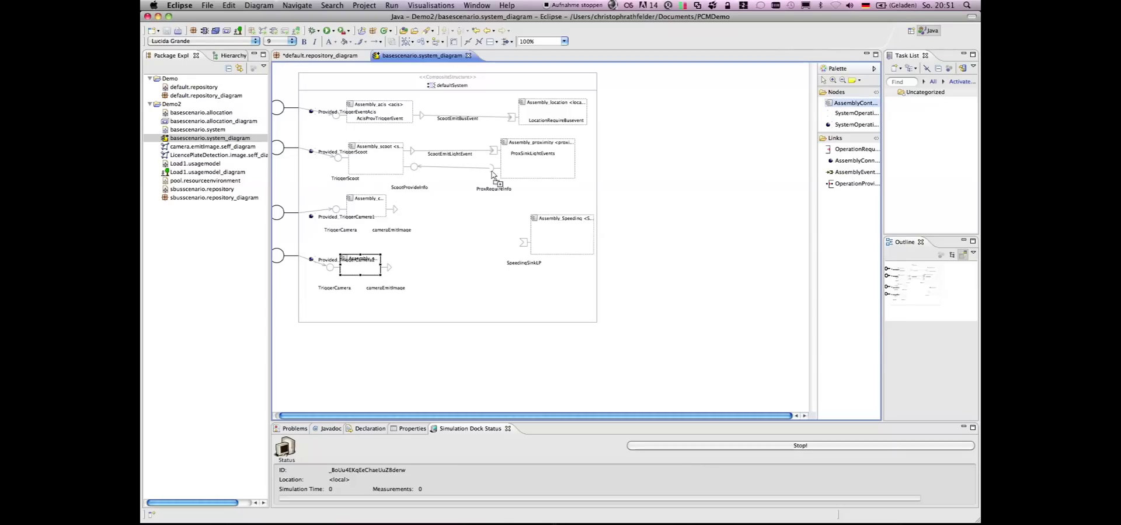
Step: Add an assembly context for the LicencePlateDetection component to the system diagram
{"action": "left_click", "coordinate": [435, 238]}
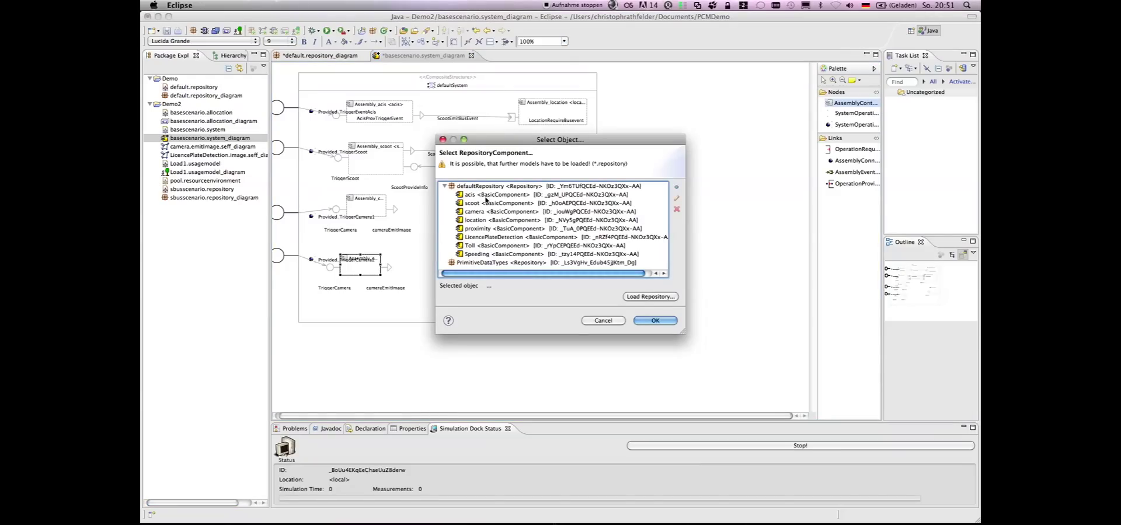
{"action": "left_click", "coordinate": [485, 238]}
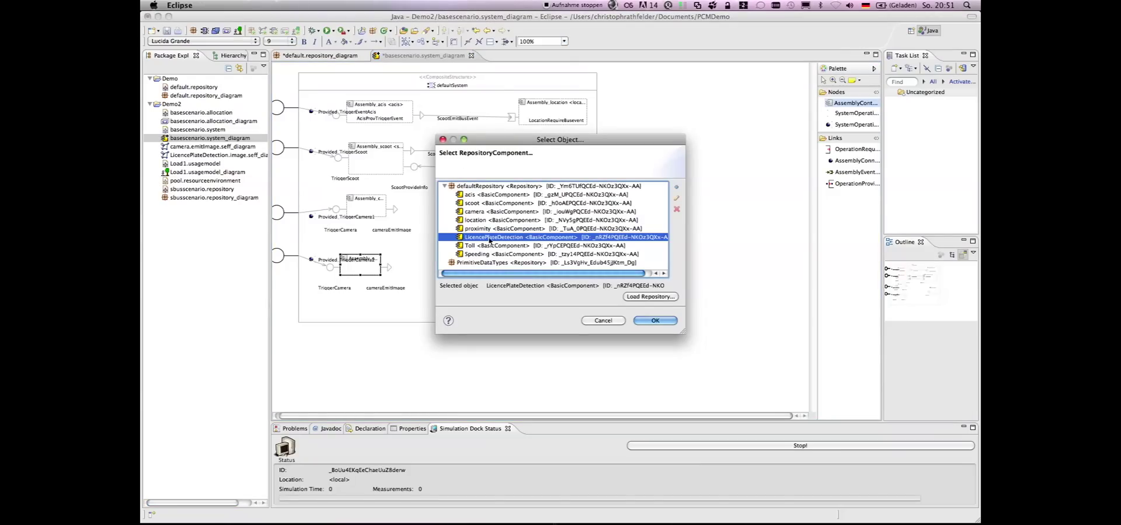
{"action": "left_click", "coordinate": [655, 321]}
{"action": "left_click", "coordinate": [453, 252]}
{"action": "left_click_drag", "start_coordinate": [453, 253], "coordinate": [451, 246]}
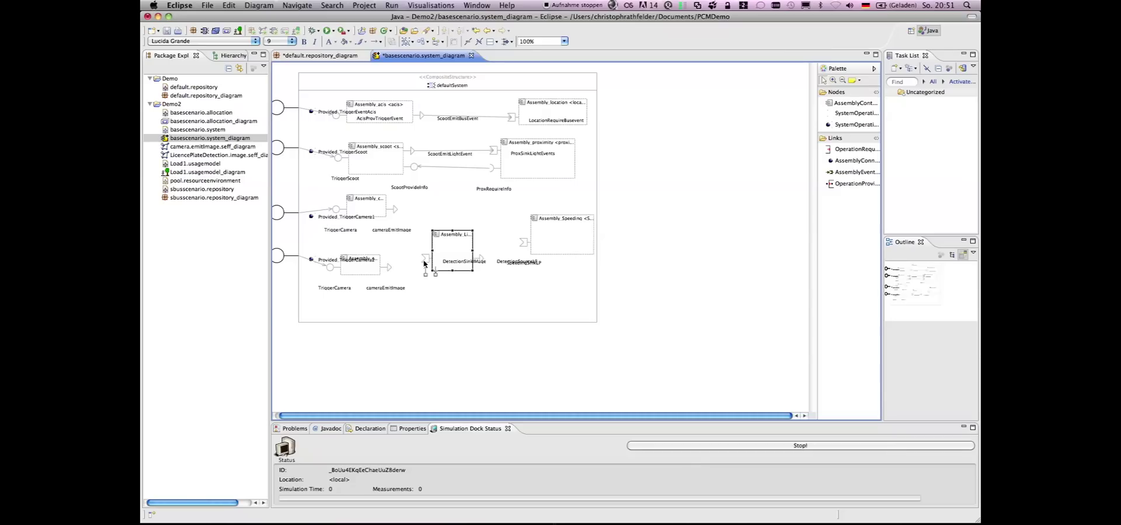
Step: Connect both cameras' cameraEmitImage to DetectionSink and DetectionSource to Speeding, then save
{"action": "left_click", "coordinate": [837, 173]}
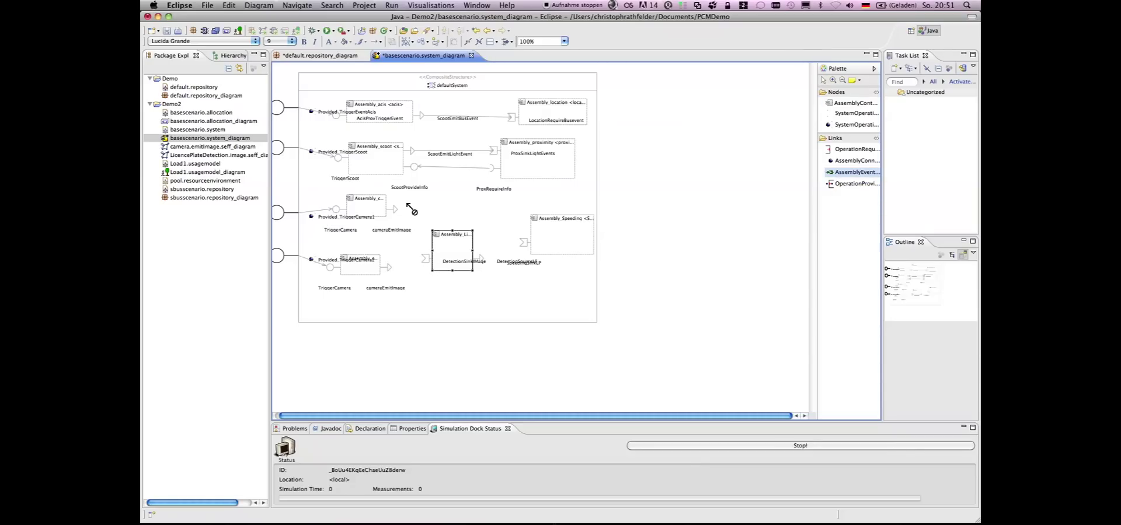
{"action": "left_click_drag", "start_coordinate": [399, 210], "coordinate": [425, 258]}
{"action": "left_click", "coordinate": [835, 173]}
{"action": "left_click_drag", "start_coordinate": [389, 267], "coordinate": [425, 259]}
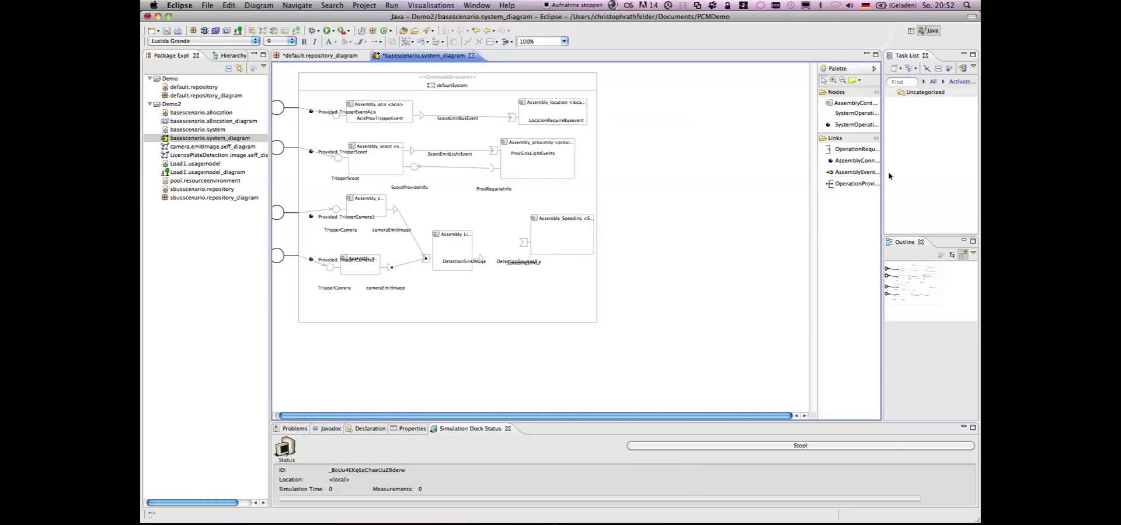
{"action": "left_click", "coordinate": [852, 174]}
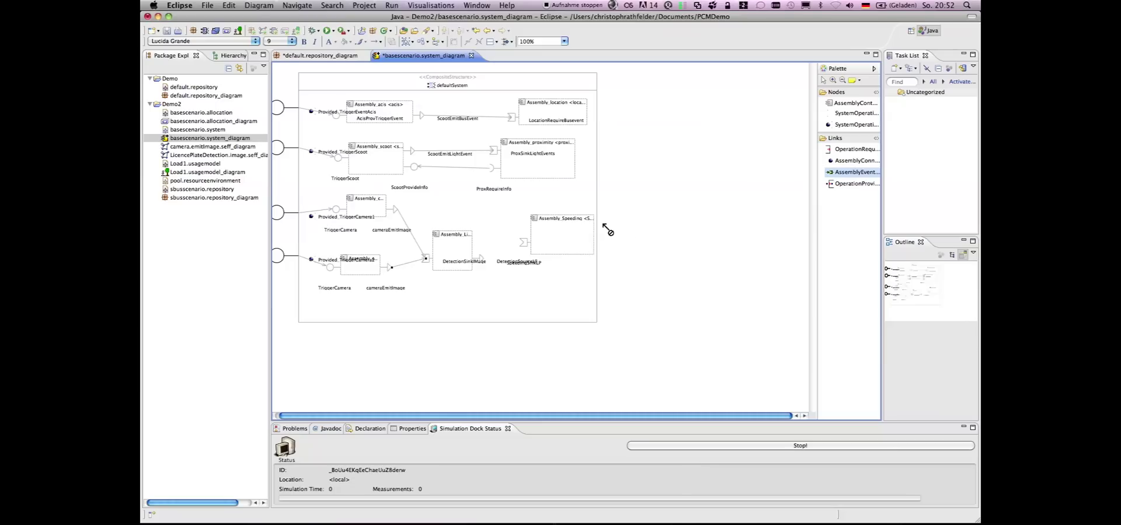
{"action": "left_click_drag", "start_coordinate": [488, 257], "coordinate": [523, 244]}
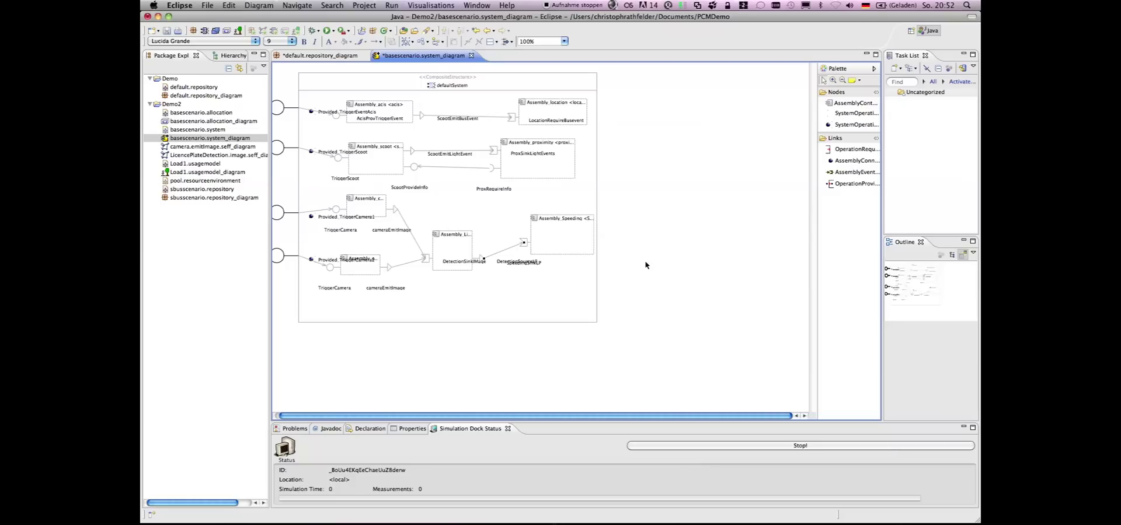
{"action": "left_click", "coordinate": [165, 34]}
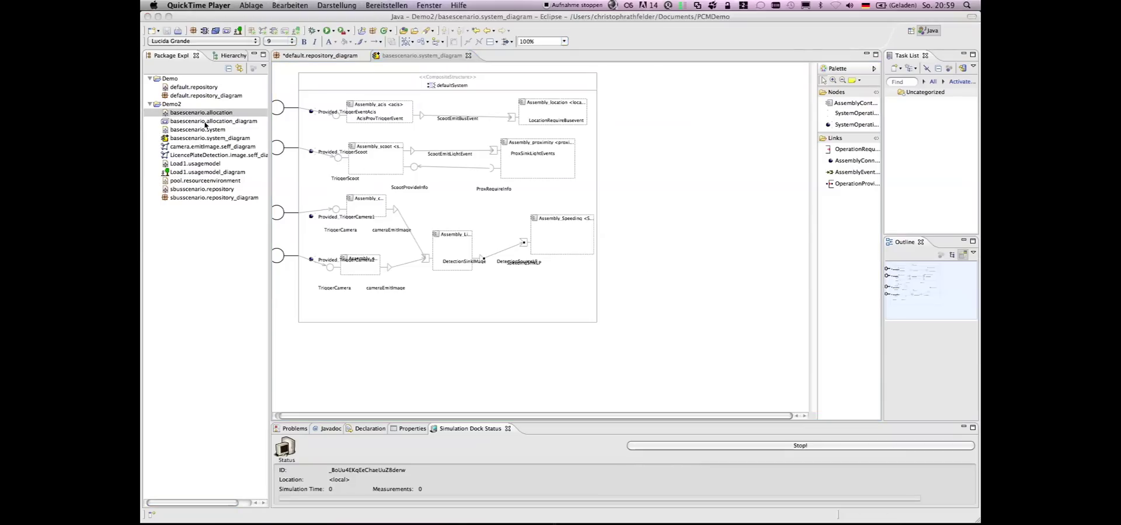
Step: Allocate Assembly_LicencePlateDetection to container pc3 and save the allocation diagram
{"action": "left_click", "coordinate": [209, 122]}
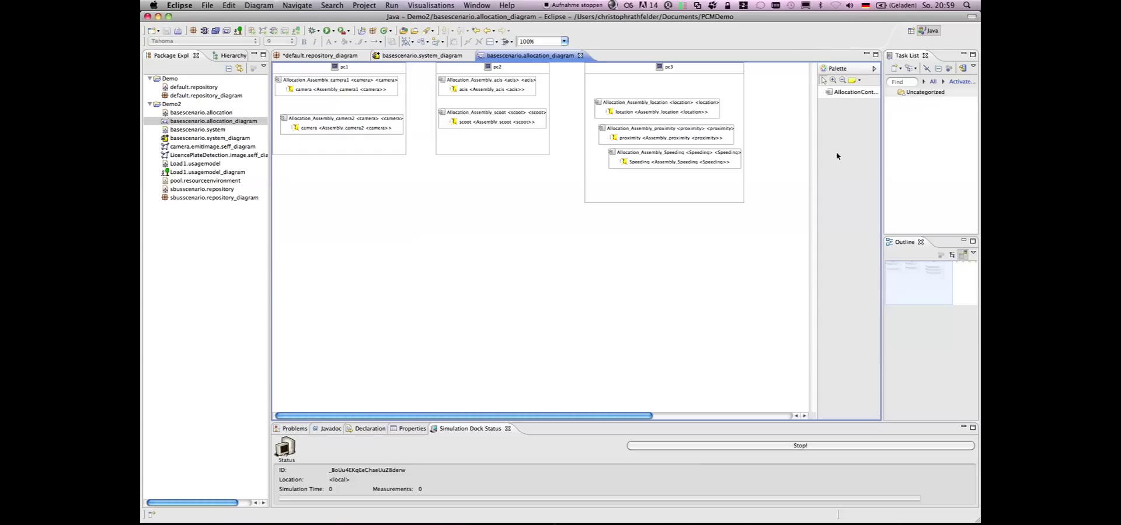
{"action": "left_click", "coordinate": [852, 91]}
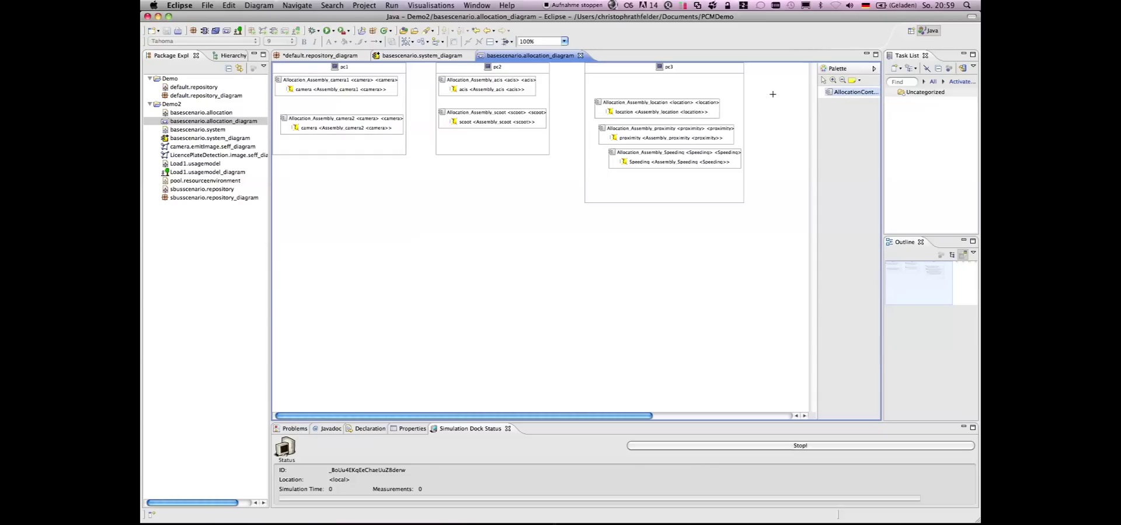
{"action": "left_click", "coordinate": [597, 85]}
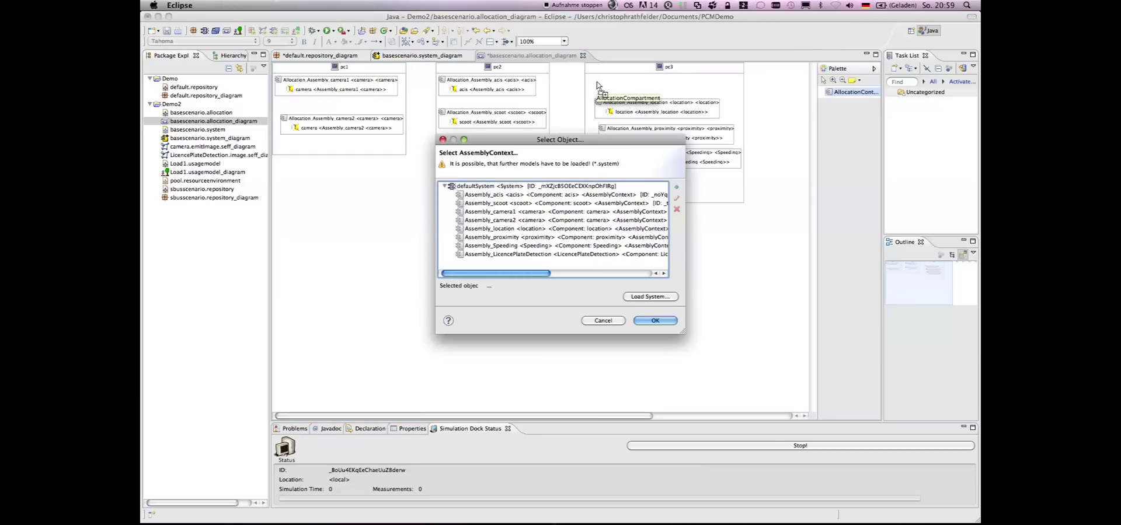
{"action": "left_click", "coordinate": [517, 254]}
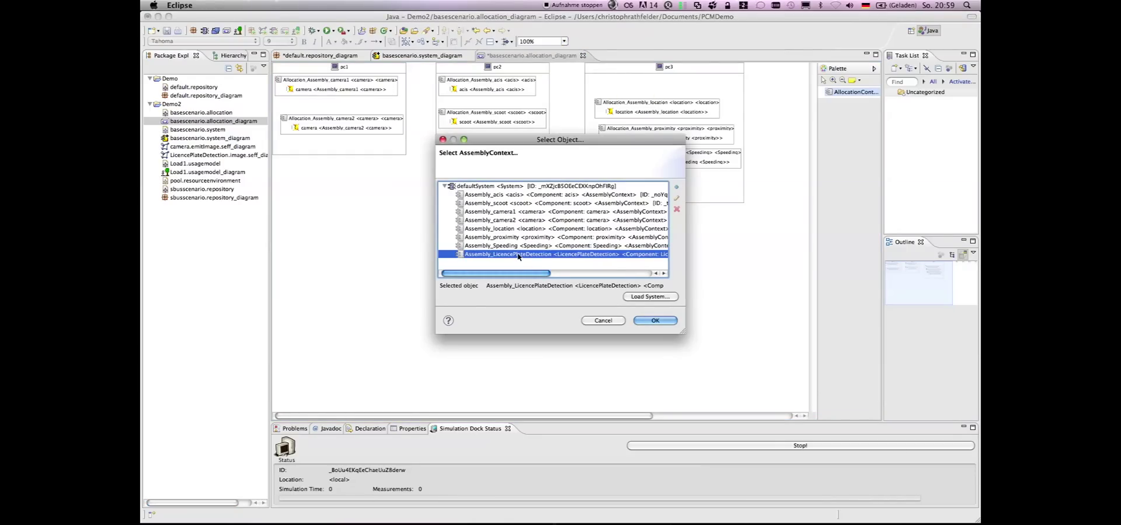
{"action": "left_click", "coordinate": [649, 321]}
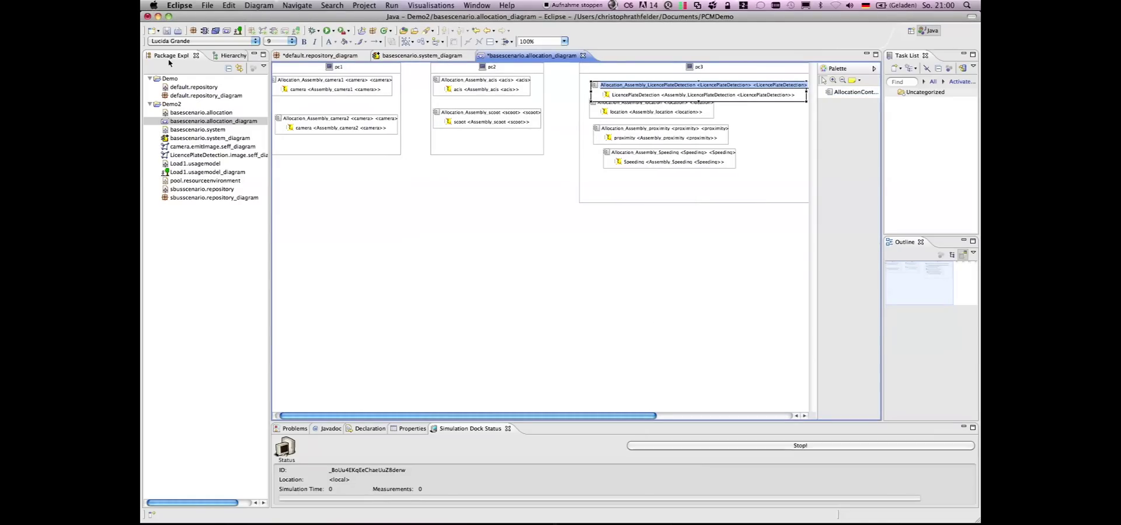
{"action": "left_click", "coordinate": [166, 32]}
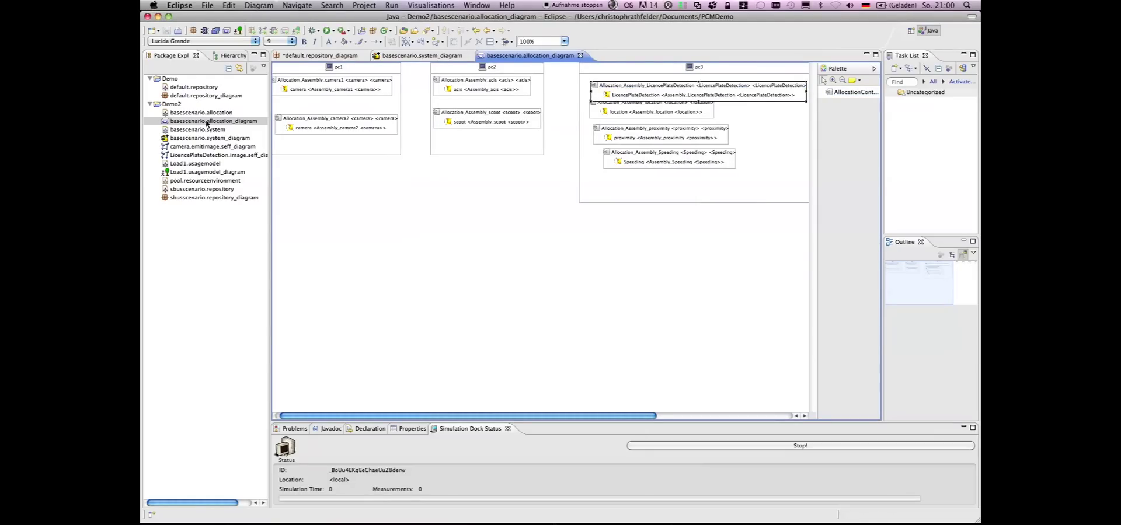
{"action": "left_click", "coordinate": [187, 172]}
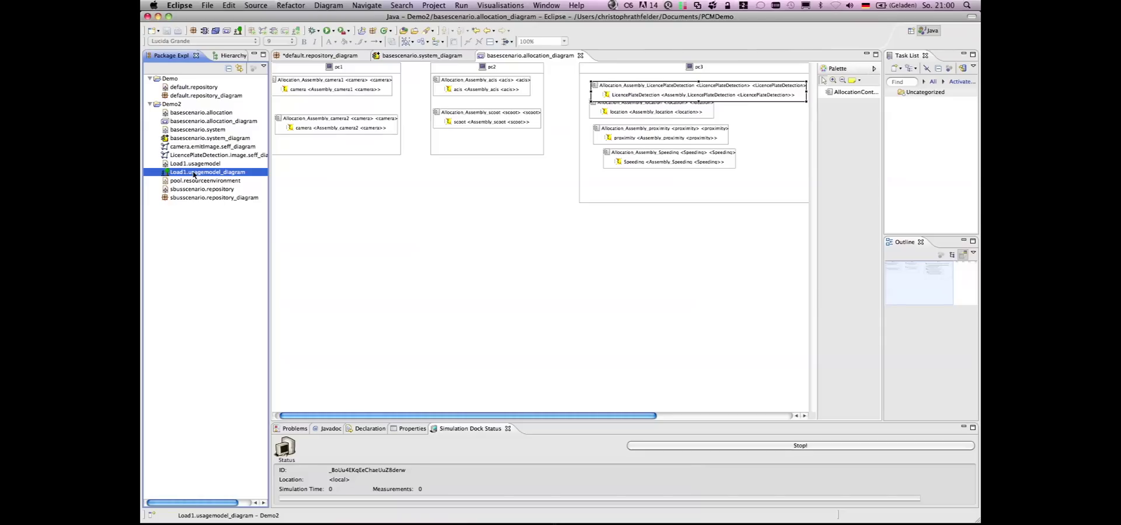
Step: Open Load1.usagemodel_diagram and inspect the Acis, Scoot and Cam1 scenarios and their open workloads
{"action": "double_click", "coordinate": [194, 172]}
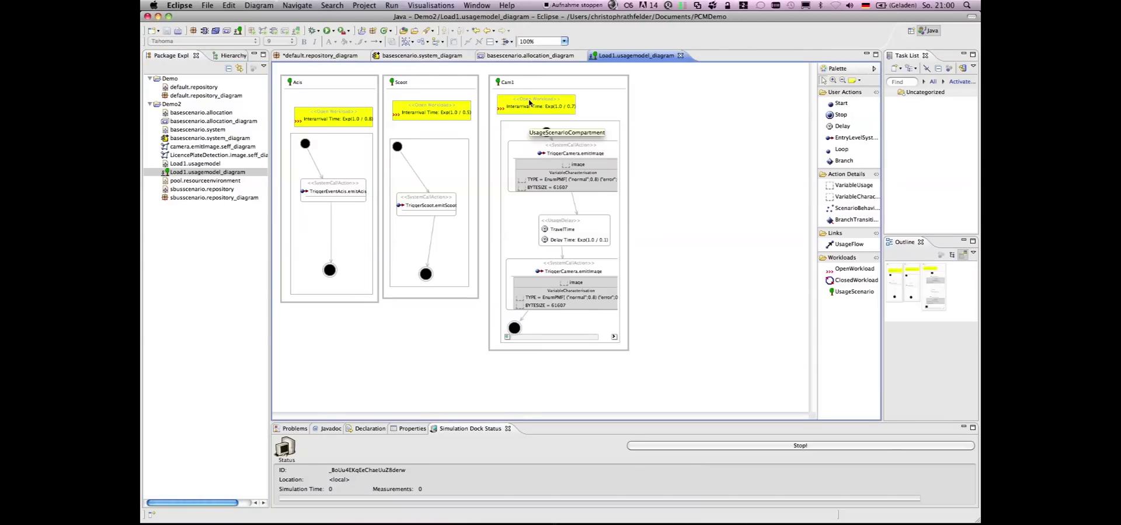
{"action": "left_click", "coordinate": [320, 83]}
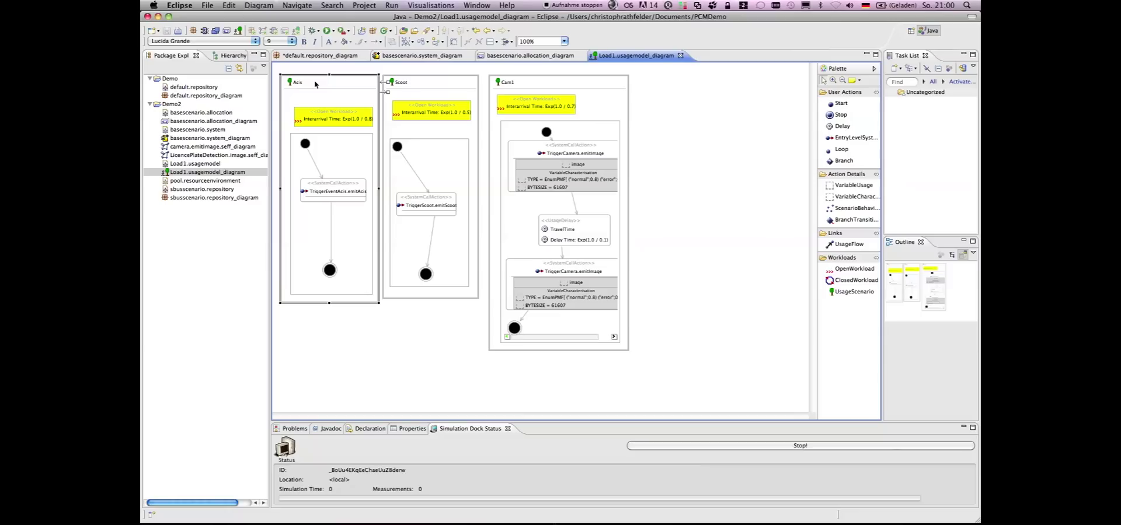
{"action": "left_click", "coordinate": [415, 85]}
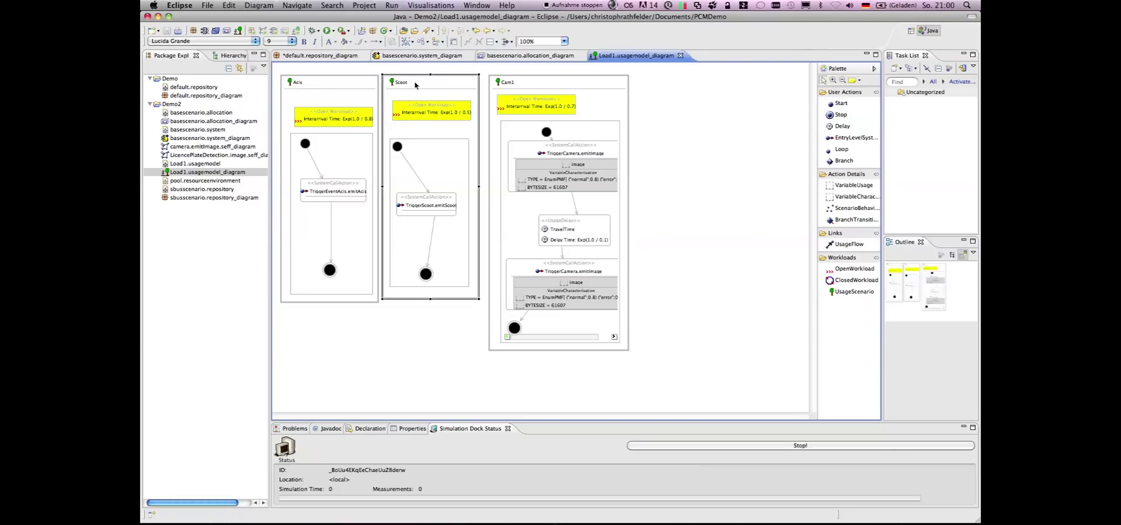
{"action": "left_click", "coordinate": [578, 86]}
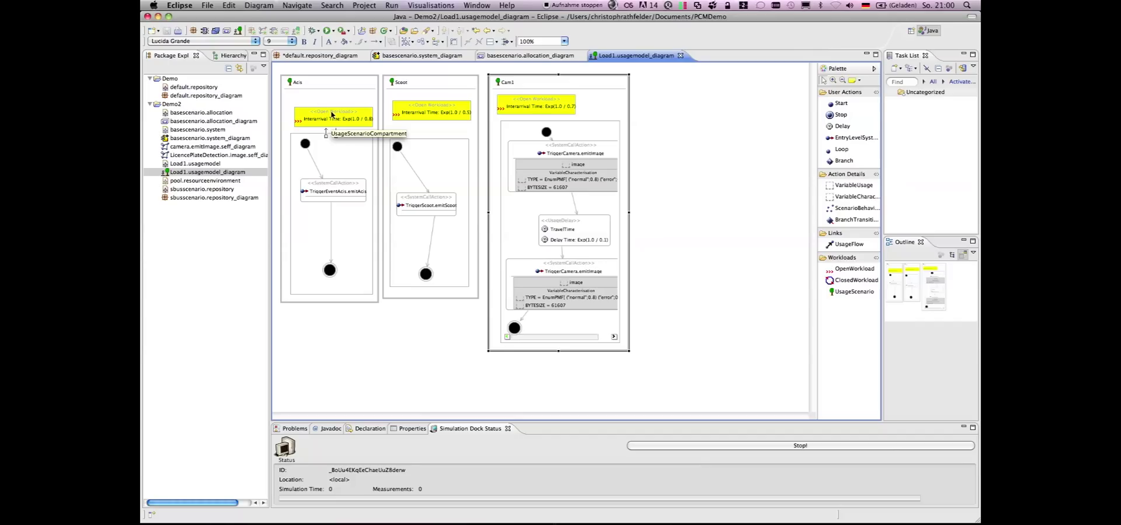
{"action": "mouse_move", "coordinate": [331, 116]}
{"action": "left_click", "coordinate": [314, 114]}
{"action": "left_click", "coordinate": [397, 113]}
{"action": "left_click", "coordinate": [526, 102]}
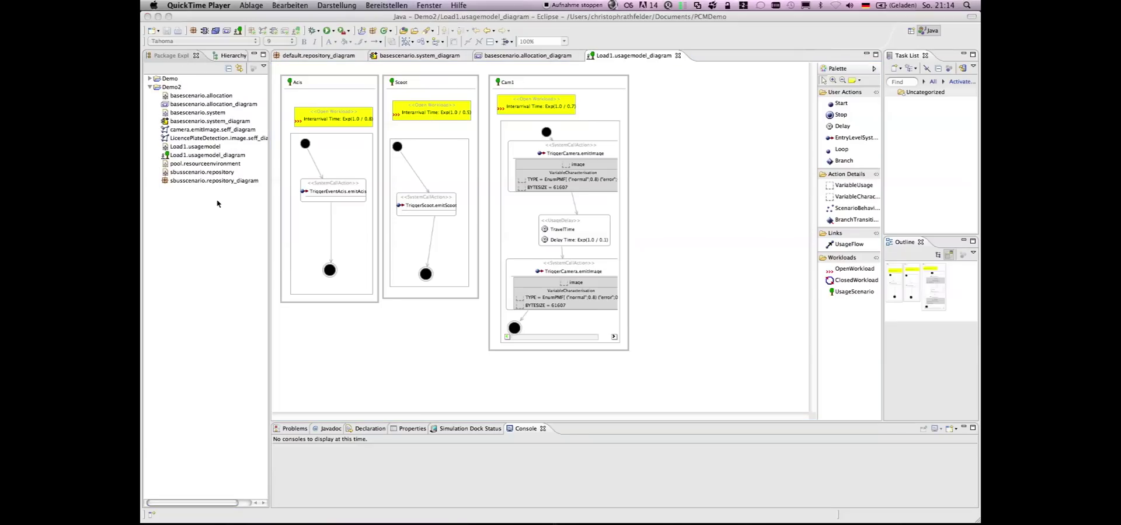
{"action": "left_click", "coordinate": [213, 164]}
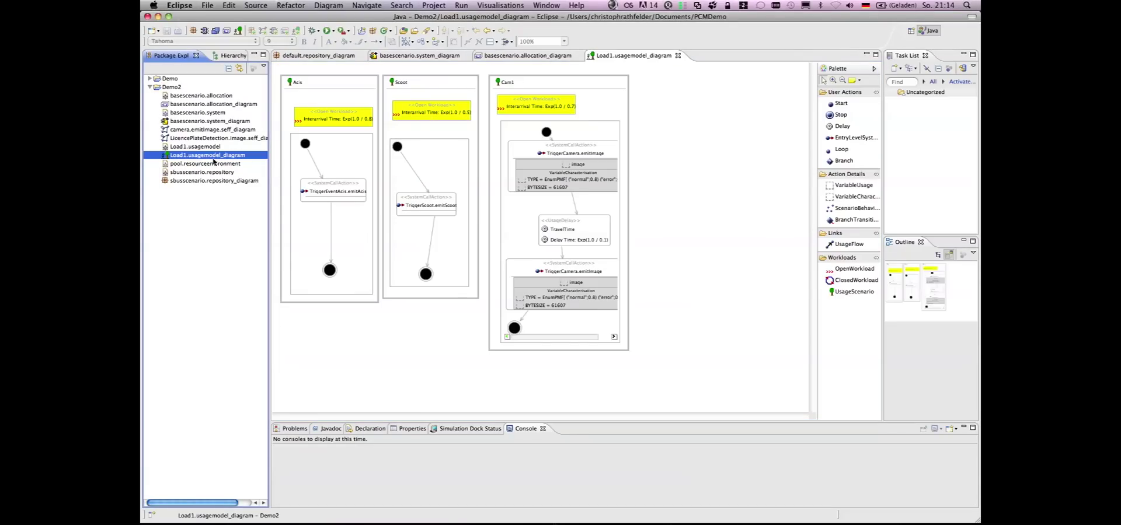
Step: Run the SimuBench Simulation configuration with the basescenario allocation and Load1 usage model files
{"action": "left_click", "coordinate": [334, 32]}
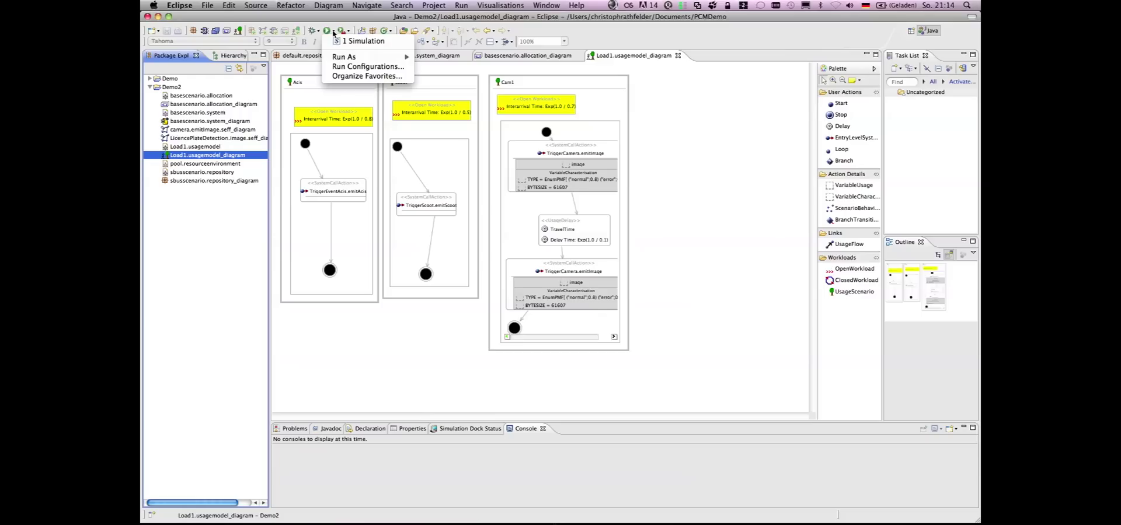
{"action": "left_click", "coordinate": [344, 67]}
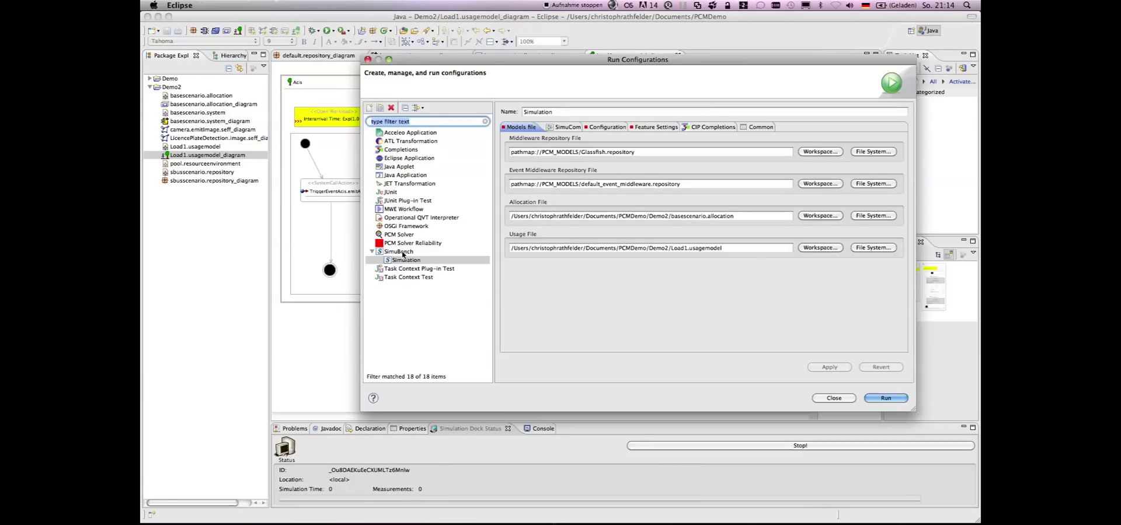
{"action": "left_click", "coordinate": [402, 253]}
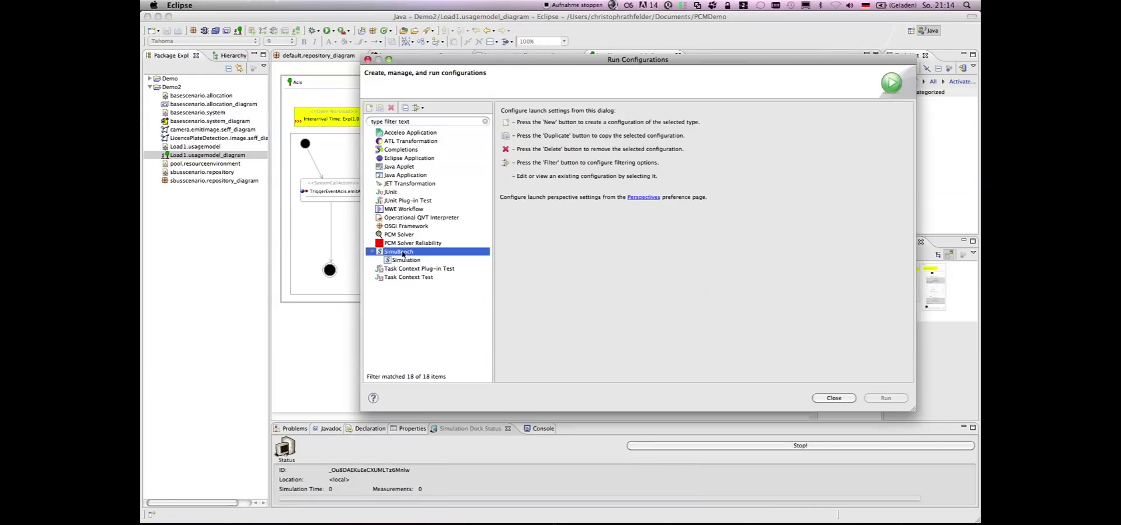
{"action": "left_click", "coordinate": [406, 260]}
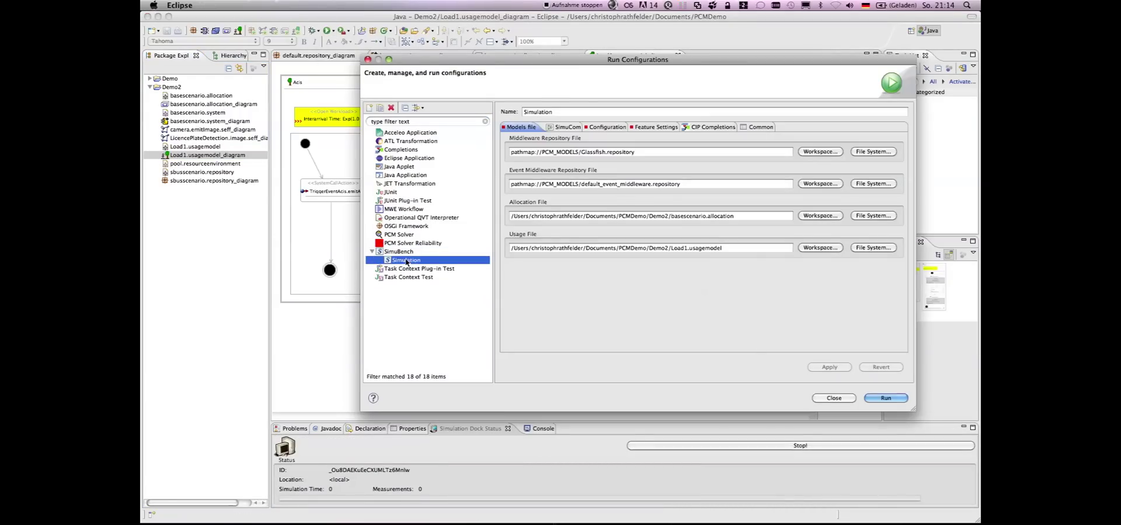
{"action": "left_click", "coordinate": [553, 216]}
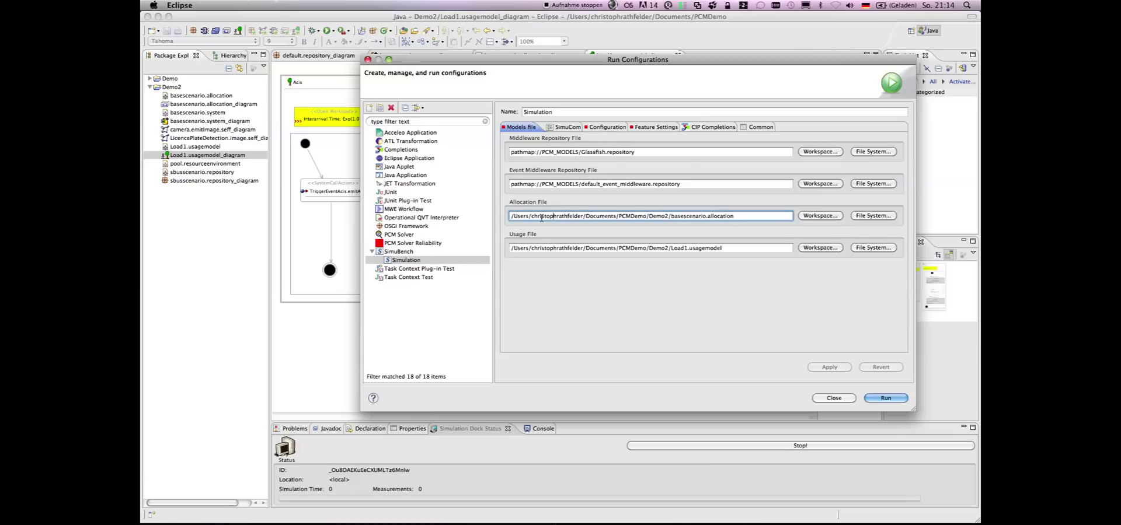
{"action": "left_click", "coordinate": [603, 249]}
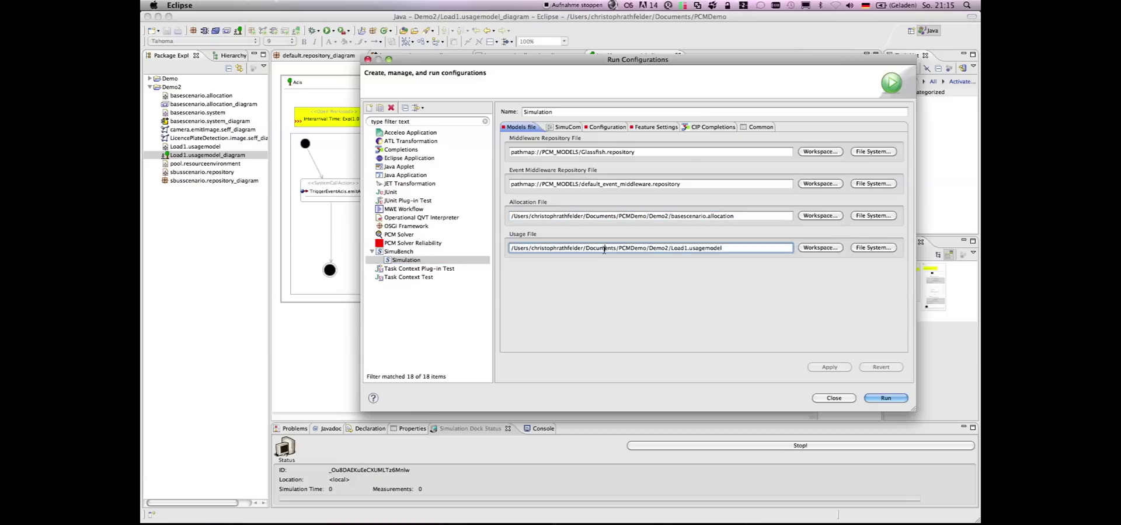
{"action": "left_click", "coordinate": [885, 398]}
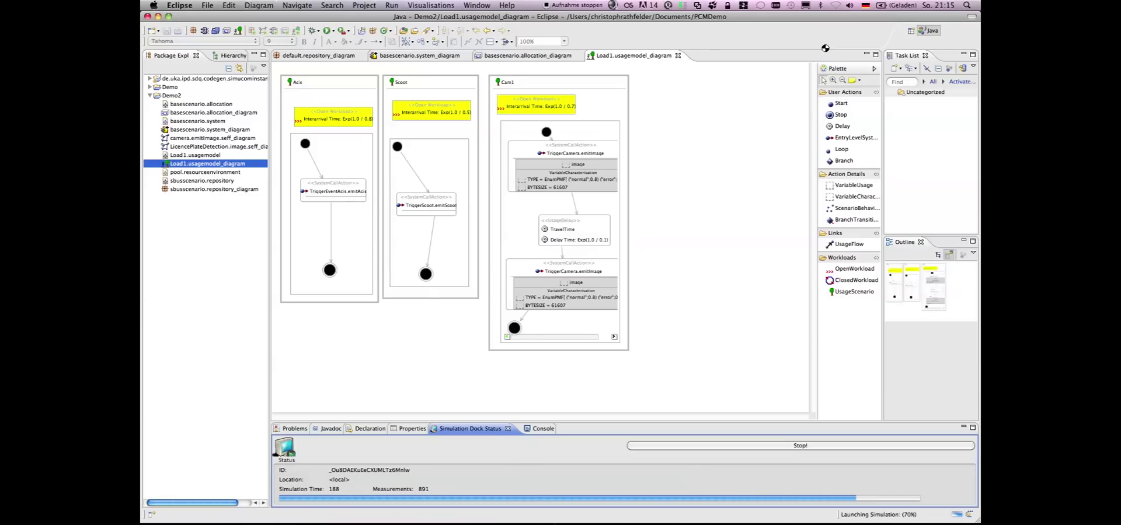
Step: After the simulation finishes, bring up the list of perspectives to switch to
{"action": "left_click", "coordinate": [910, 31]}
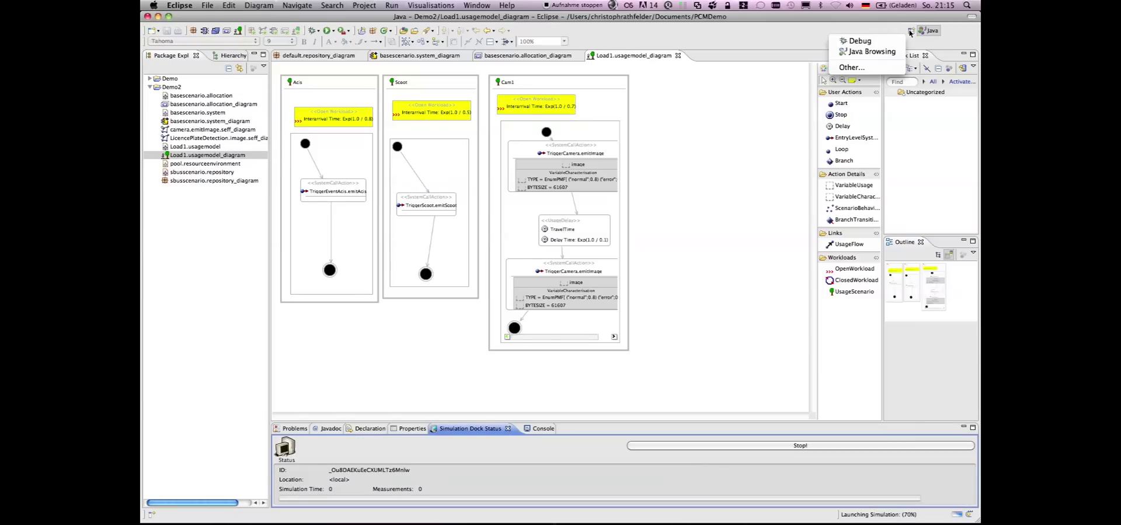
Step: Switch to the PCM Results perspective
{"action": "left_click", "coordinate": [882, 67]}
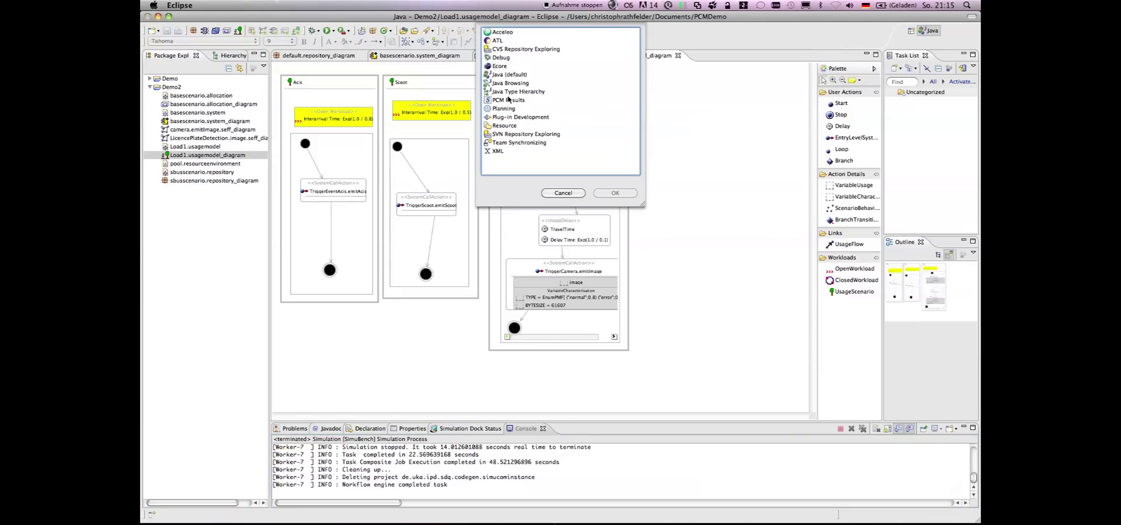
{"action": "left_click", "coordinate": [503, 100]}
{"action": "left_click", "coordinate": [615, 193]}
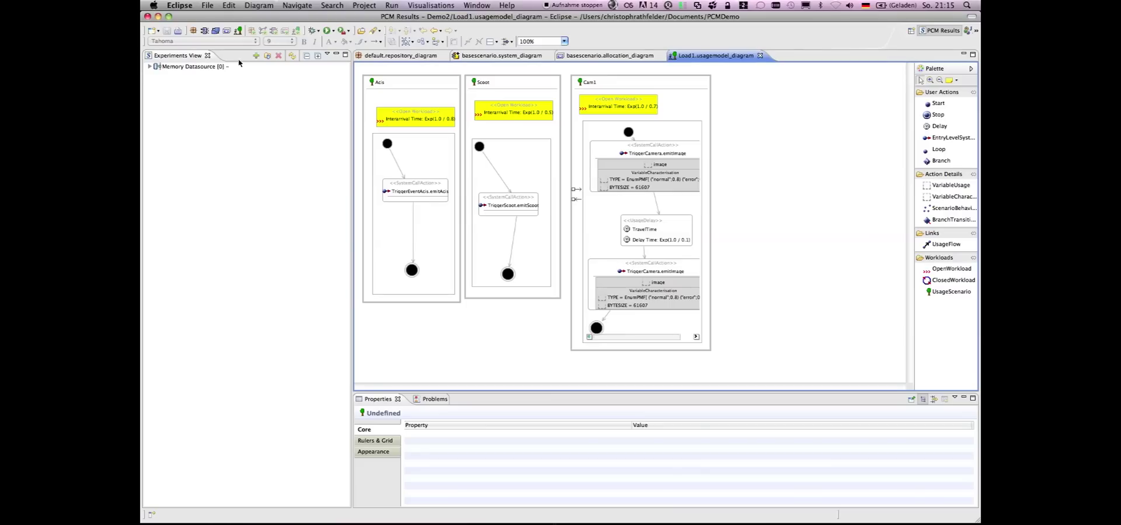
Step: Expand Memory Datasource > DemoRun > Experiment Runs > Run and select the pc4 CPU utilisation sensor
{"action": "left_click", "coordinate": [150, 67]}
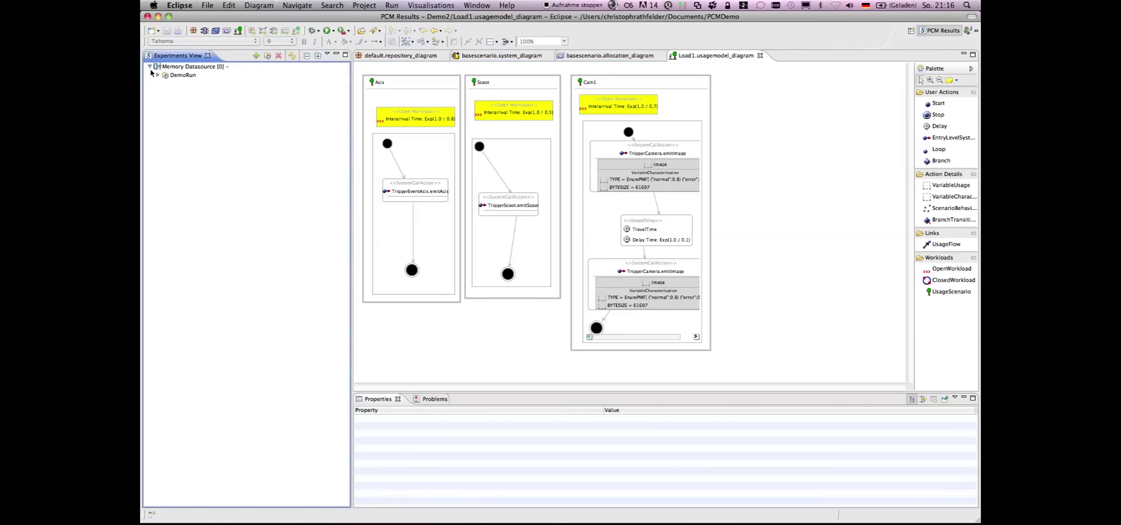
{"action": "left_click", "coordinate": [156, 75]}
{"action": "left_click", "coordinate": [166, 84]}
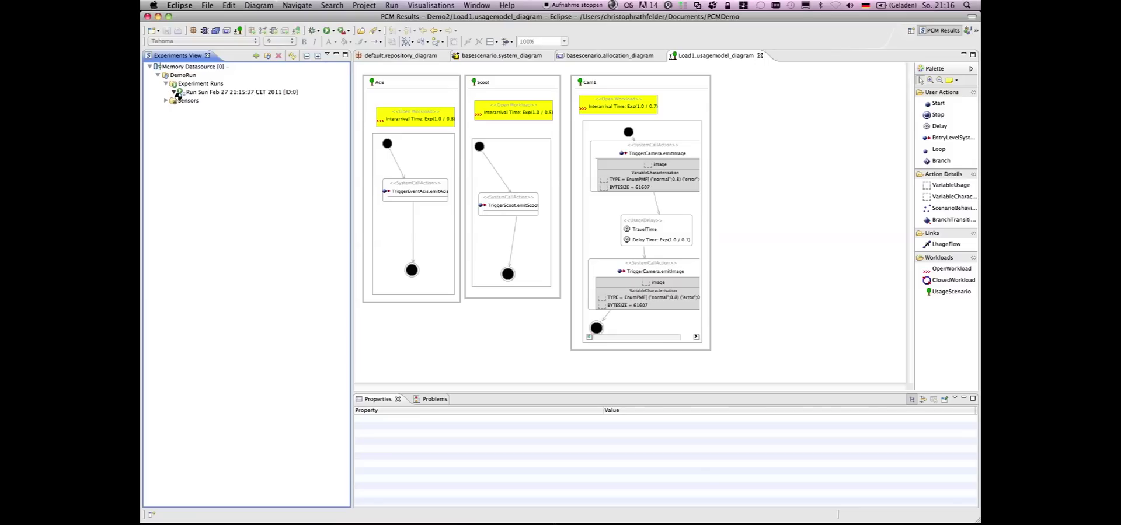
{"action": "left_click", "coordinate": [173, 93]}
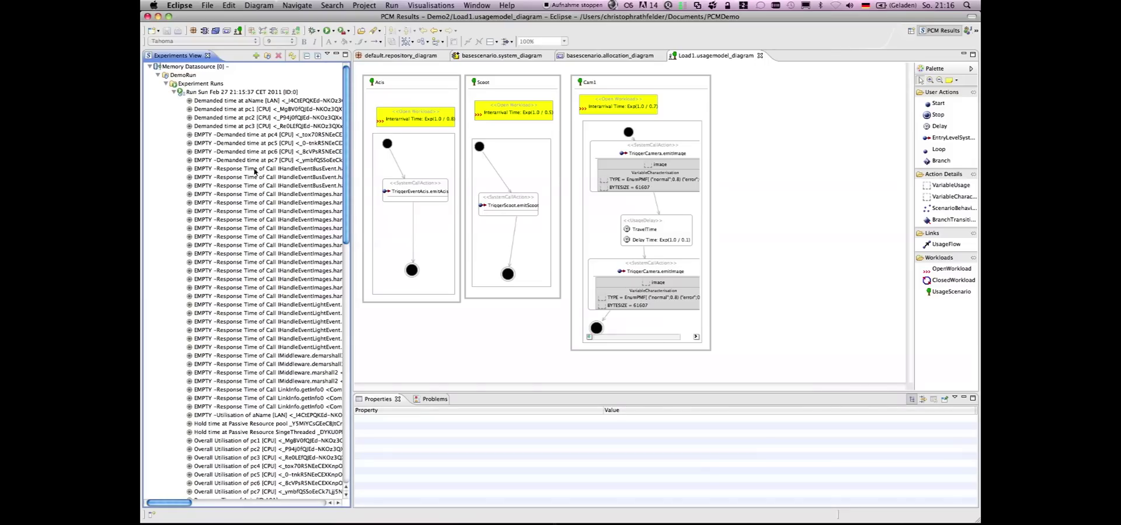
{"action": "scroll", "coordinate": [255, 163], "scroll_direction": "down", "scroll_amount": 10}
{"action": "scroll", "coordinate": [256, 158], "scroll_direction": "down", "scroll_amount": 4}
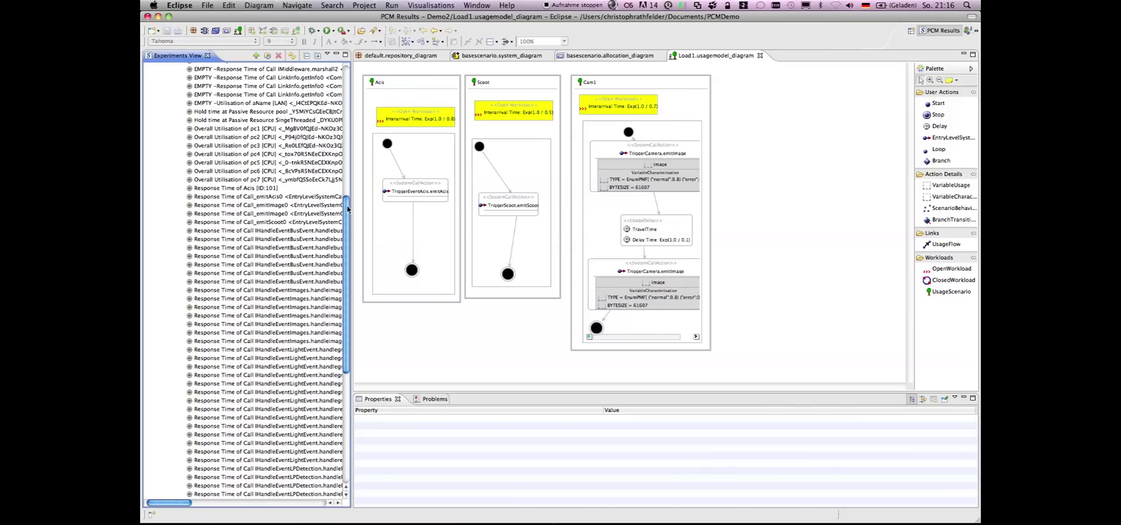
{"action": "scroll", "coordinate": [284, 180], "scroll_direction": "down", "scroll_amount": 1}
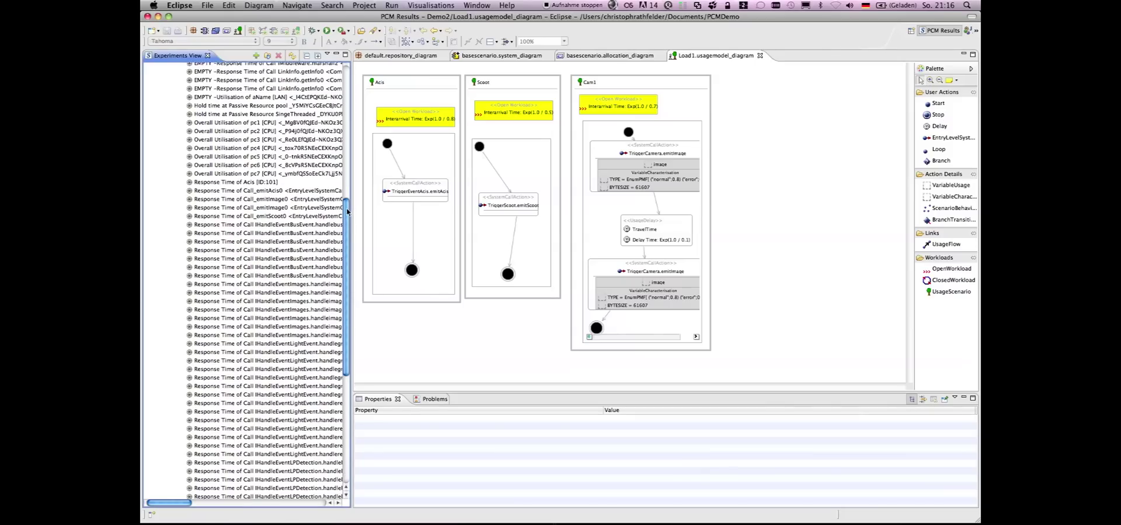
{"action": "left_click", "coordinate": [233, 146]}
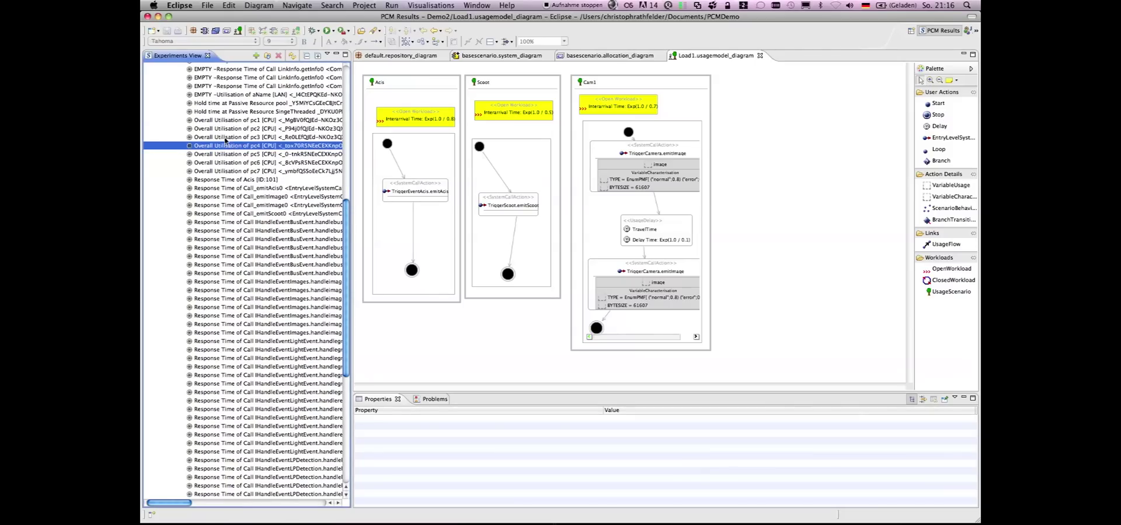
Step: Open the pc3 CPU Overall Utilisation sensor as a JFreeChart pie chart showing 47.9% busy, 52.1% idle
{"action": "double_click", "coordinate": [226, 138]}
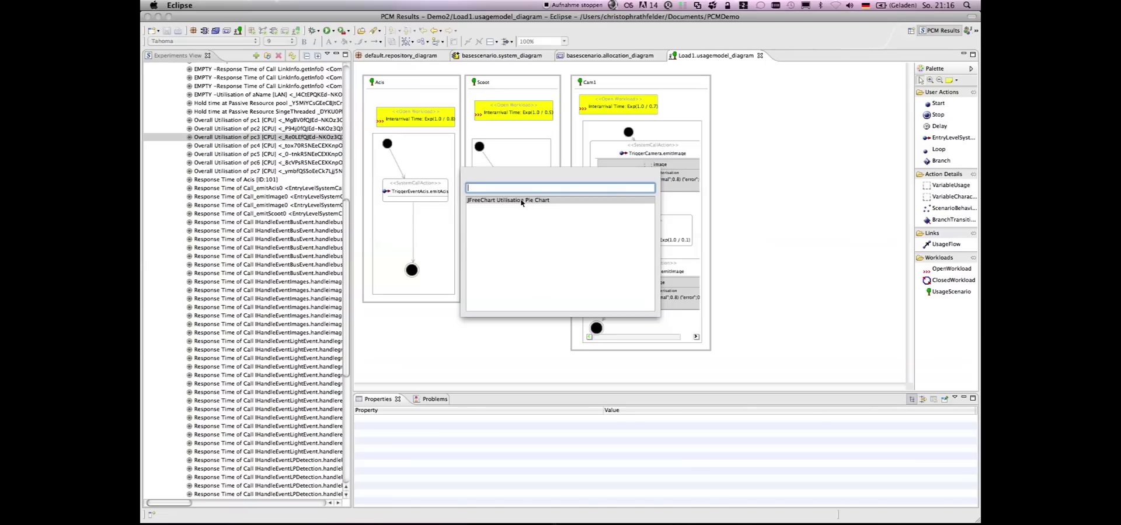
{"action": "double_click", "coordinate": [508, 201]}
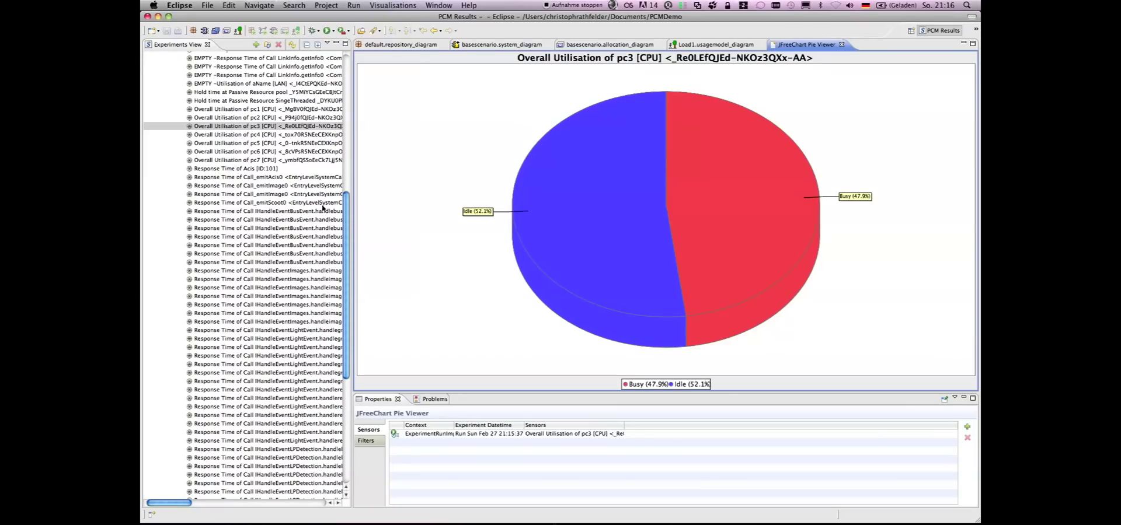
{"action": "left_click_drag", "start_coordinate": [345, 224], "coordinate": [347, 273]}
Step: Show the IHandleEventImages.handleImage0 response times as a JFreeChart histogram resampled at 0.01
{"action": "double_click", "coordinate": [303, 198]}
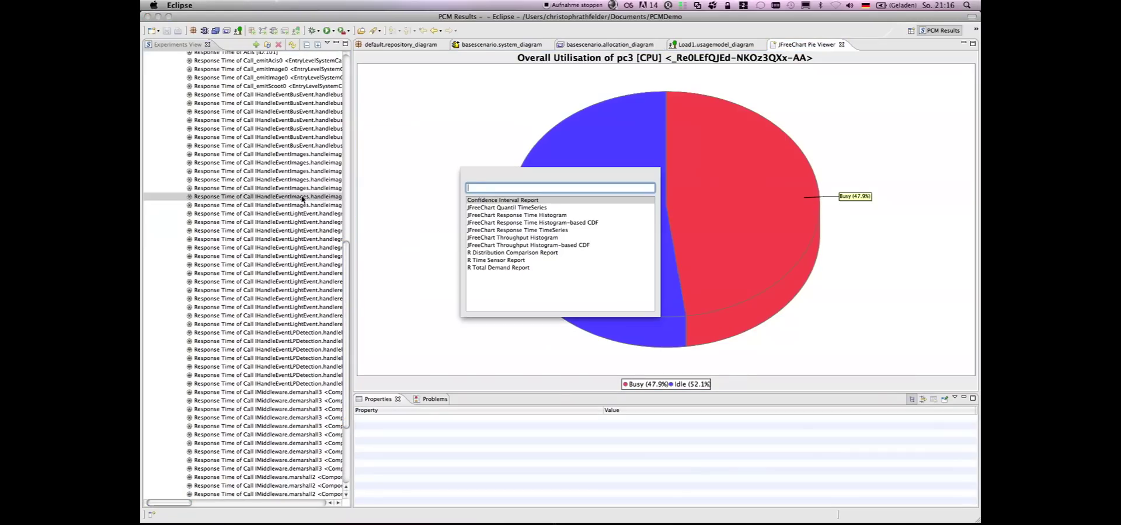
{"action": "double_click", "coordinate": [509, 214]}
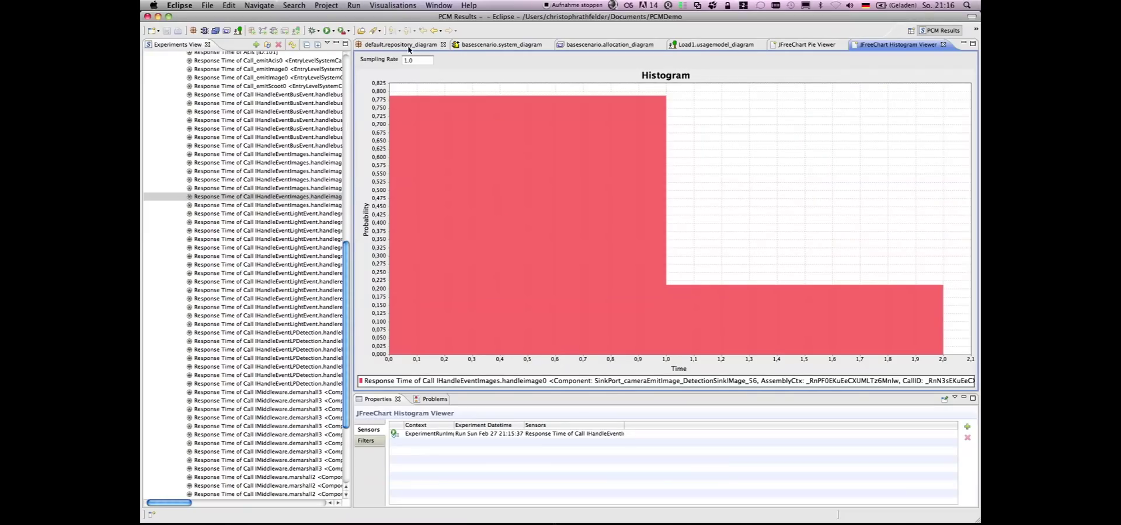
{"action": "left_click_drag", "start_coordinate": [420, 58], "coordinate": [391, 61]}
{"action": "type", "text": "0"}
{"action": "key", "text": "Return"}
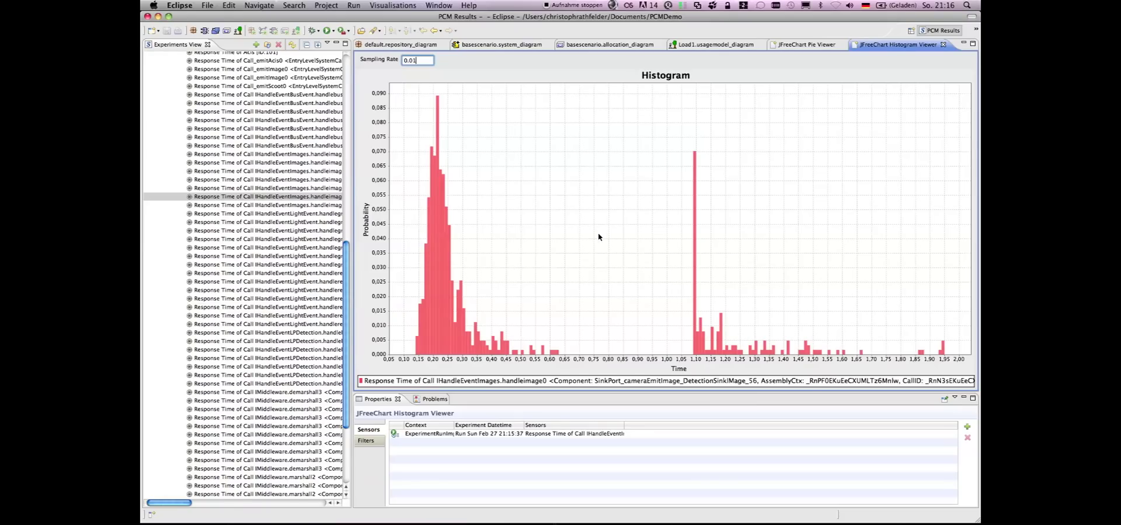
Step: Switch from Eclipse to the presentation's slide 5, titled DEMO
{"action": "key", "text": "ctrl+Left"}
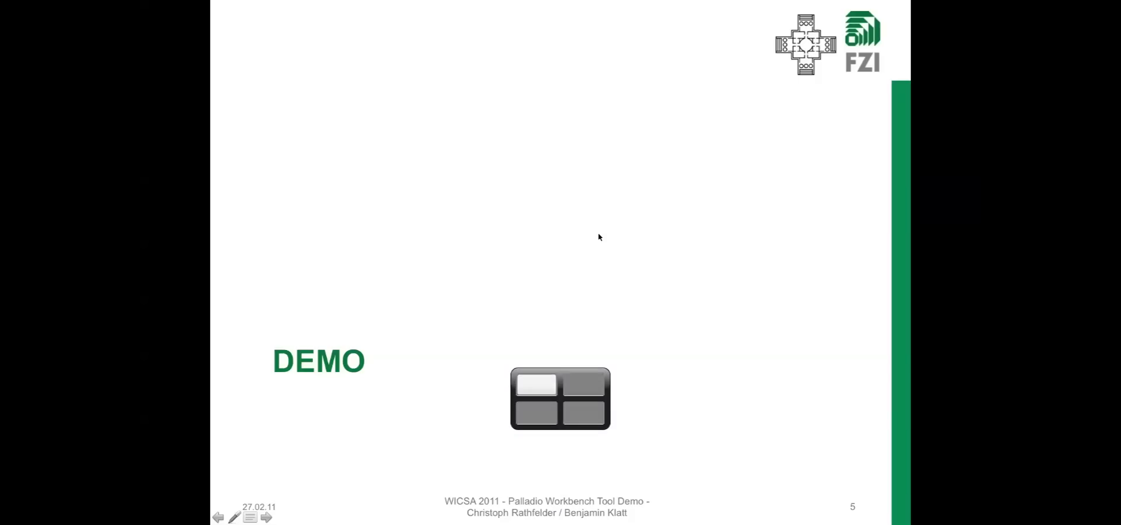